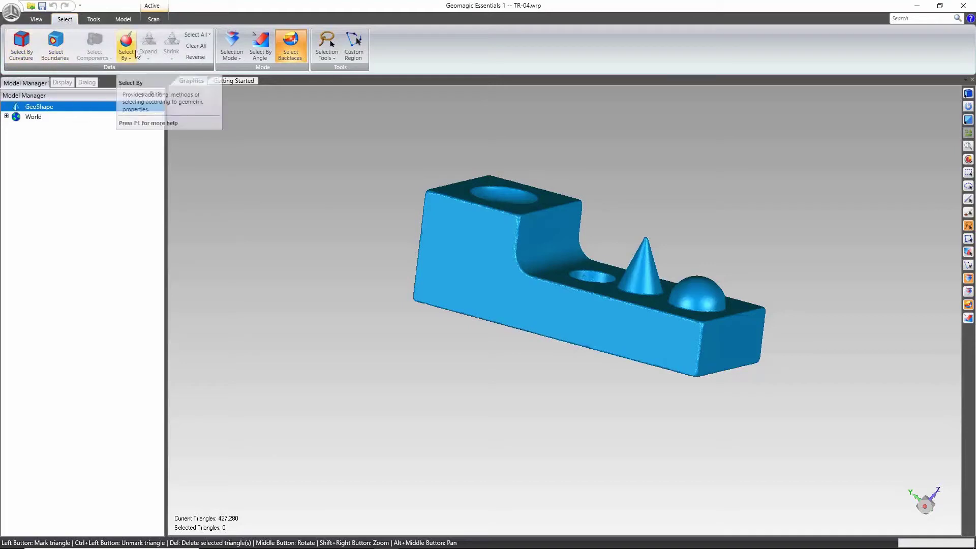
Select a rectangular area on the tall block's flat side face with the Rectangle selection tool
left_click(328, 60)
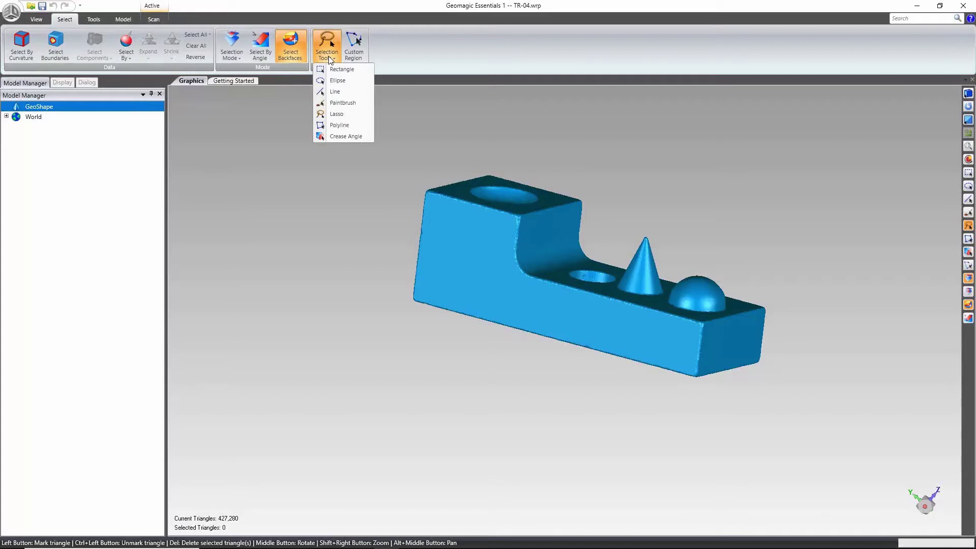
left_click(336, 70)
middle_click_drag(583, 357, 656, 300)
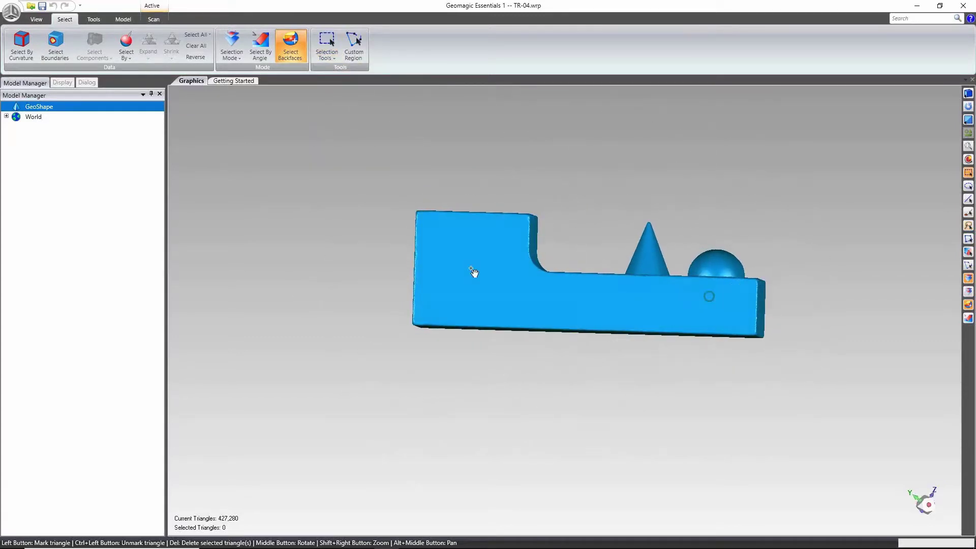
left_click_drag(441, 240, 509, 300)
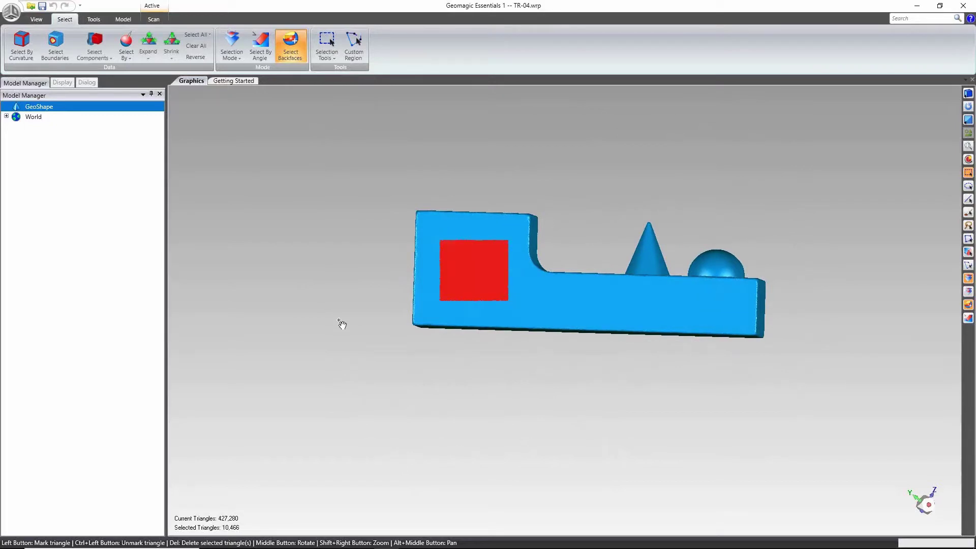
middle_click_drag(285, 250, 368, 299)
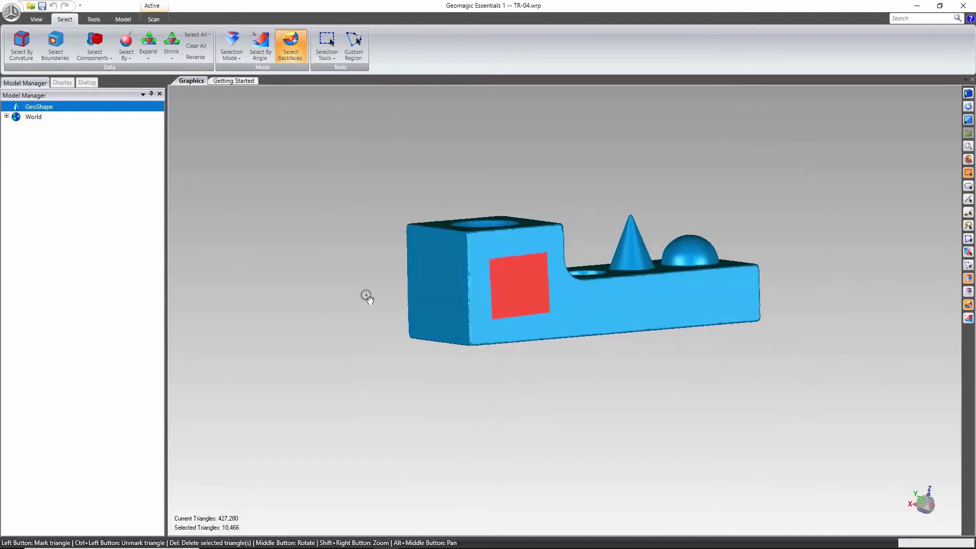
Set the selection mode to Select Through and mark a larger rectangle through both sides of the tall block
left_click(240, 61)
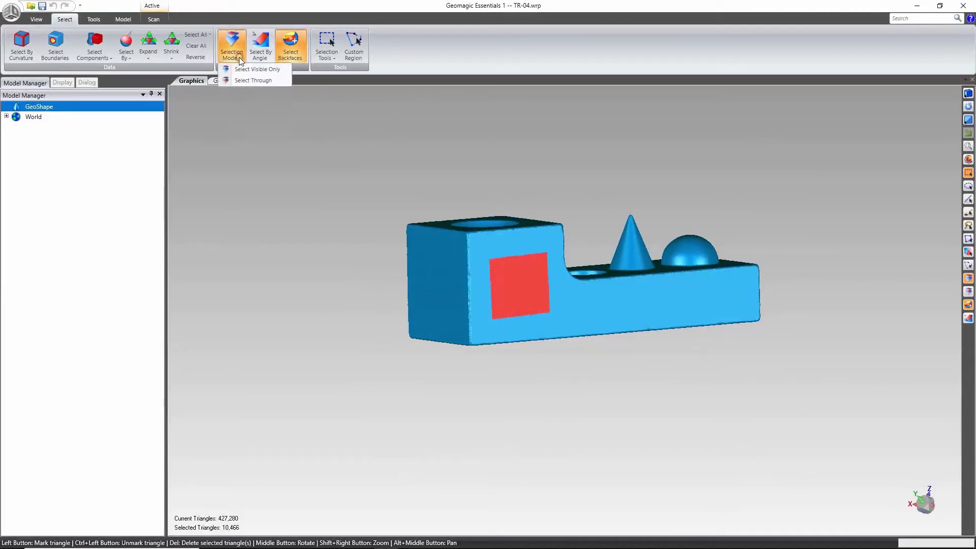
left_click(238, 83)
middle_click_drag(531, 304, 421, 299)
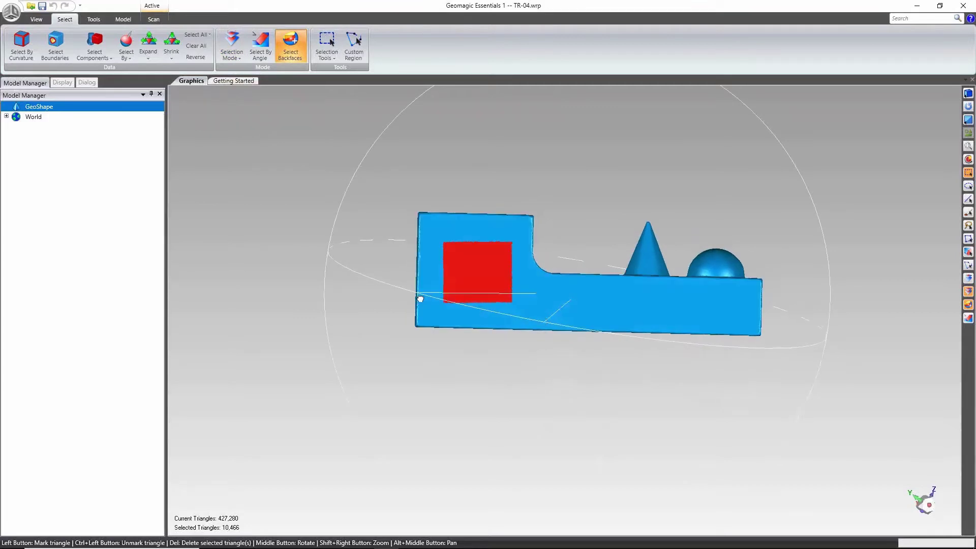
left_click_drag(432, 234, 518, 313)
middle_click_drag(307, 270, 671, 336)
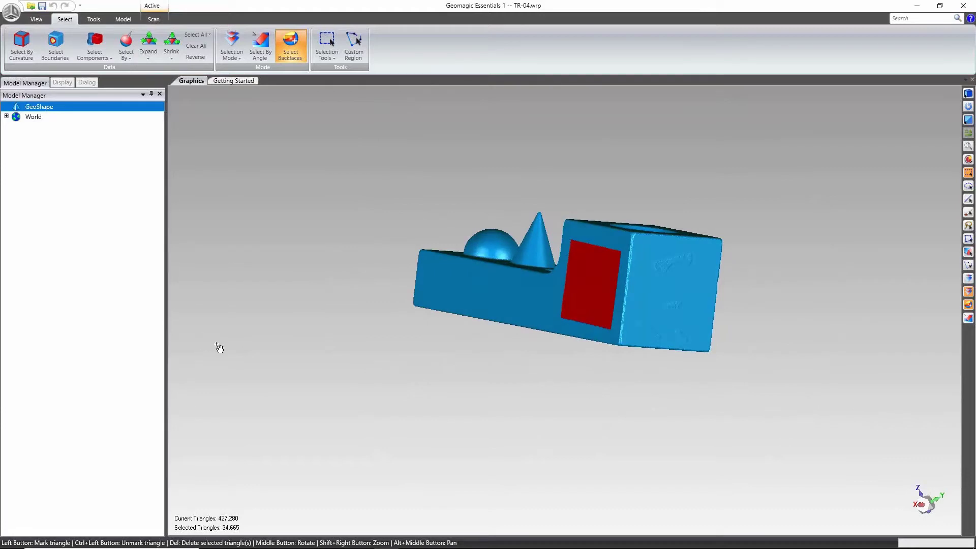
Add a small rectangular selection on the low section below the dome, and deselect a smaller rectangle inside the tall block's marked area
middle_click_drag(512, 312, 624, 329)
left_click_drag(445, 280, 497, 308)
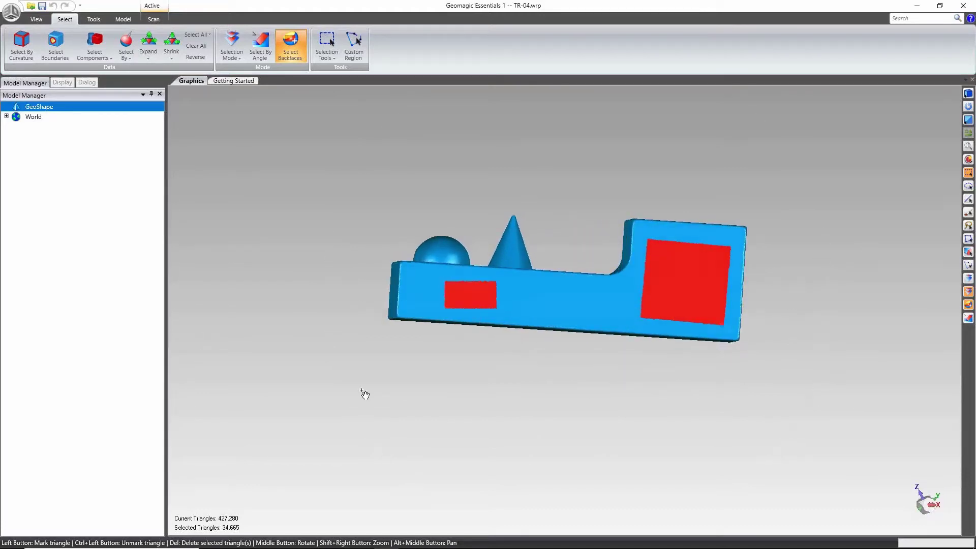
middle_click_drag(281, 274, 279, 266)
middle_click_drag(506, 269, 292, 282)
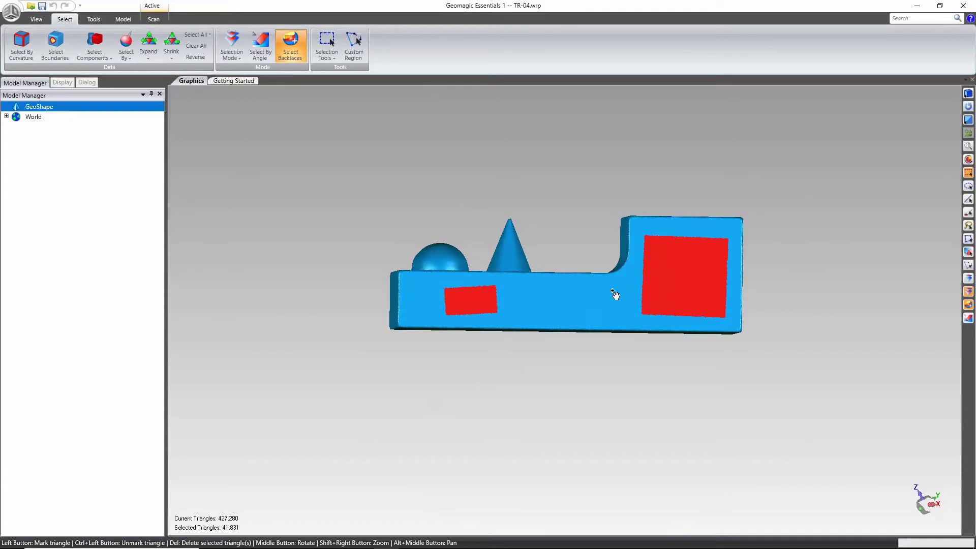
left_click_drag(669, 260, 710, 290, "ctrl")
middle_click_drag(394, 218, 406, 239)
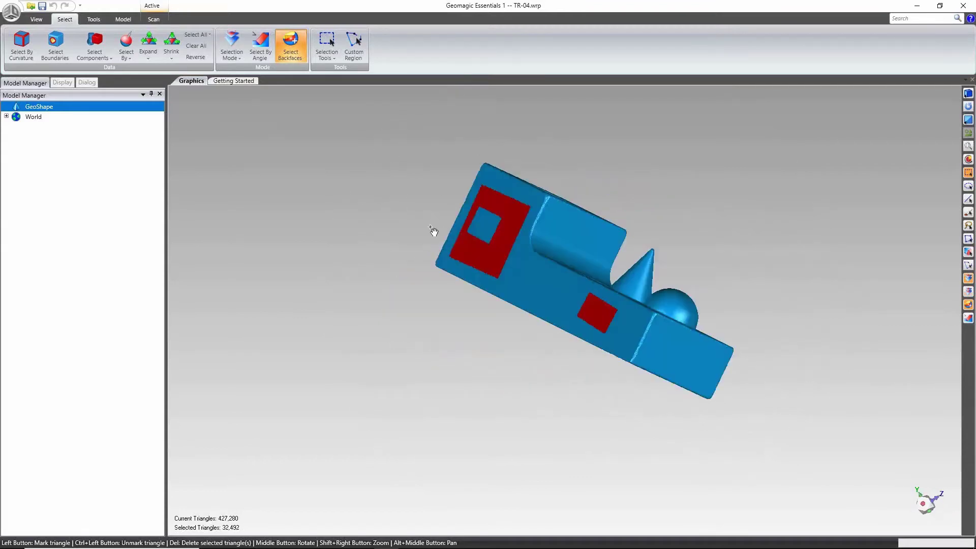
Mark a strip along the curved fillet between the tall block and the low section with the Paintbrush selection tool
left_click(326, 54)
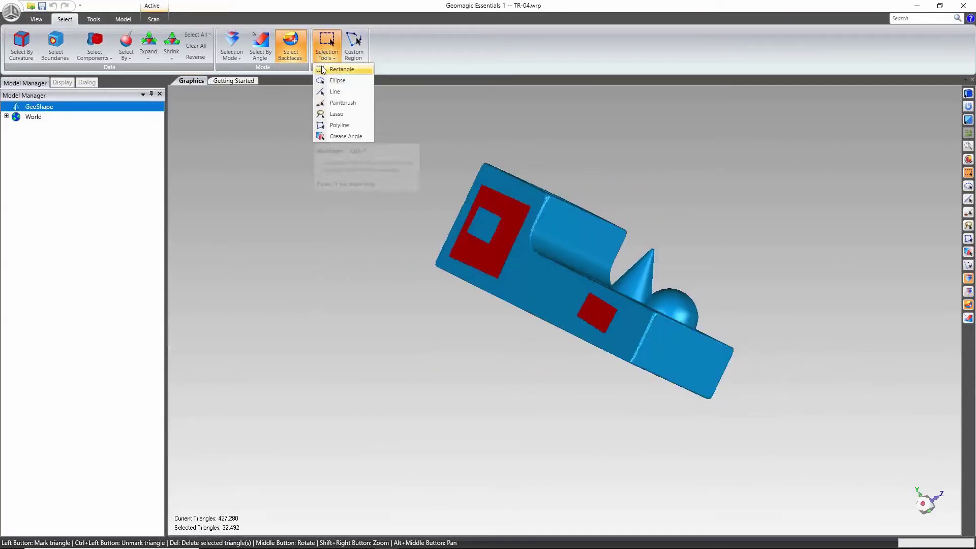
left_click(341, 103)
middle_click_drag(469, 152, 420, 303)
left_click_drag(593, 238, 528, 269)
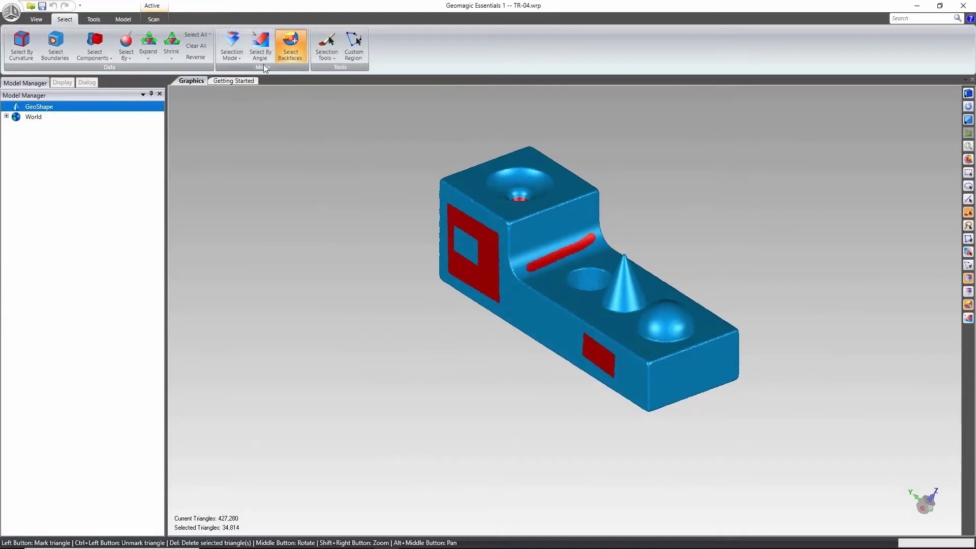
Add the cone's tip and upper body to the selection with the Lasso tool from a side view
left_click(327, 61)
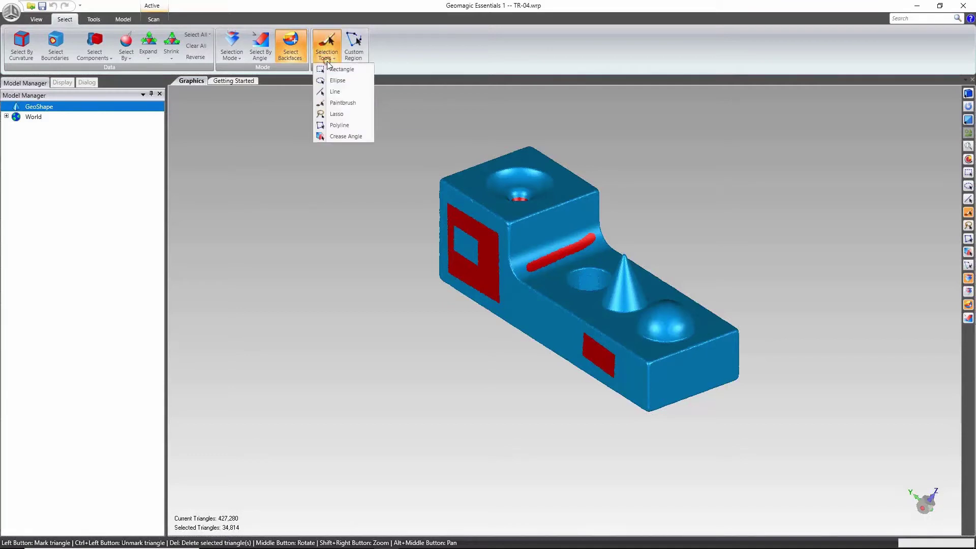
left_click(338, 114)
mouse_move(569, 214)
middle_mouse_down()
mouse_move(747, 163)
mouse_move(536, 274)
mouse_move(569, 294)
mouse_move(558, 302)
middle_mouse_up()
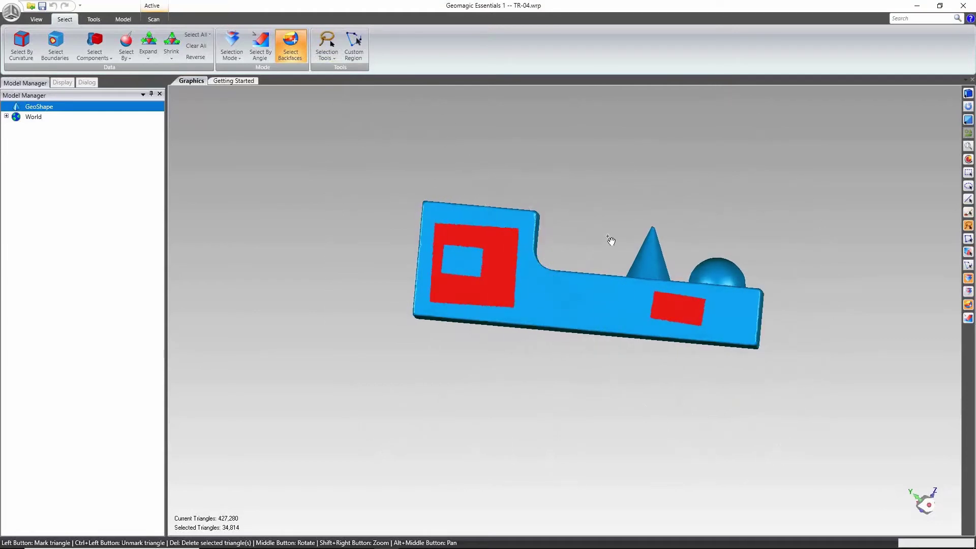
mouse_move(636, 276)
left_mouse_down()
mouse_move(690, 188)
mouse_move(628, 277)
left_mouse_up()
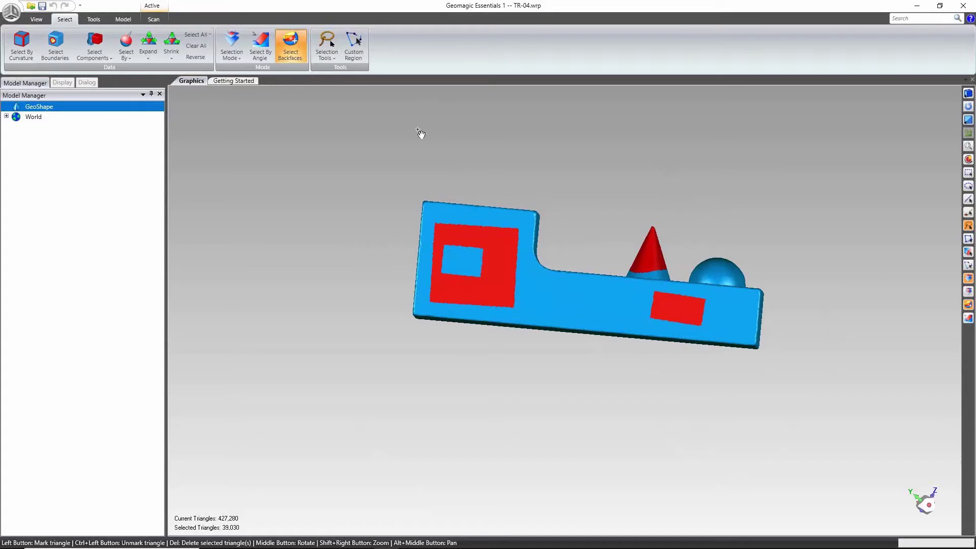
Add the upper part of the dome to the selection with a four-point Polyline region
left_click(325, 55)
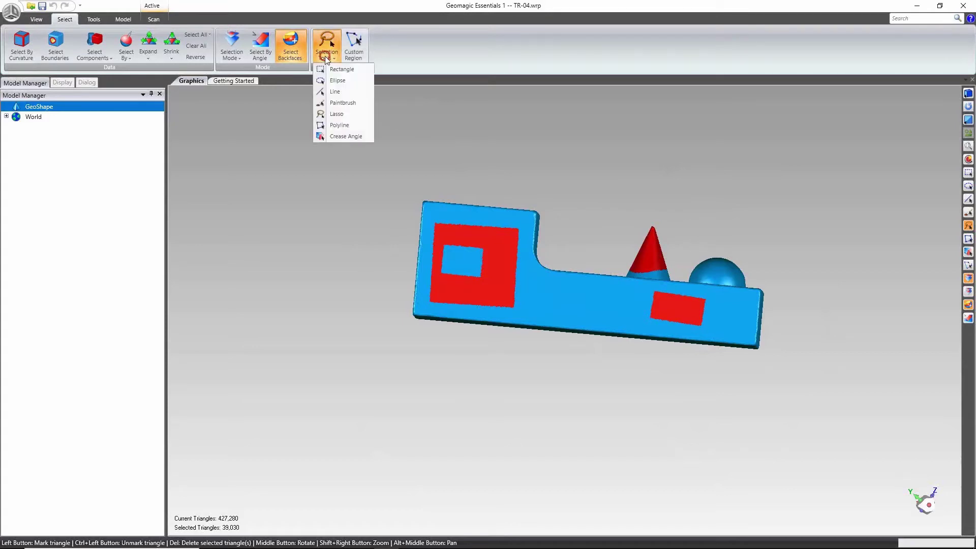
left_click(340, 125)
left_click(692, 221)
left_click(681, 274)
left_click(766, 281)
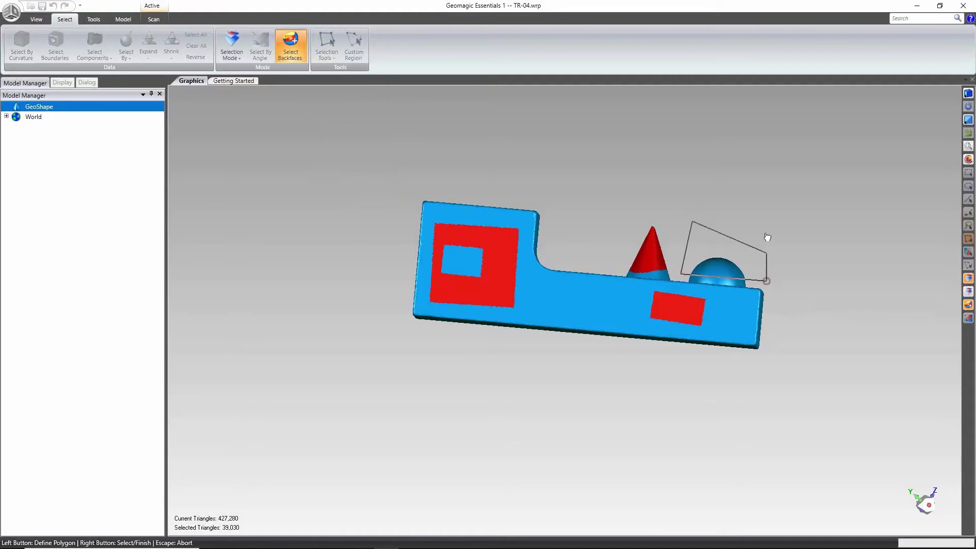
key("Escape")
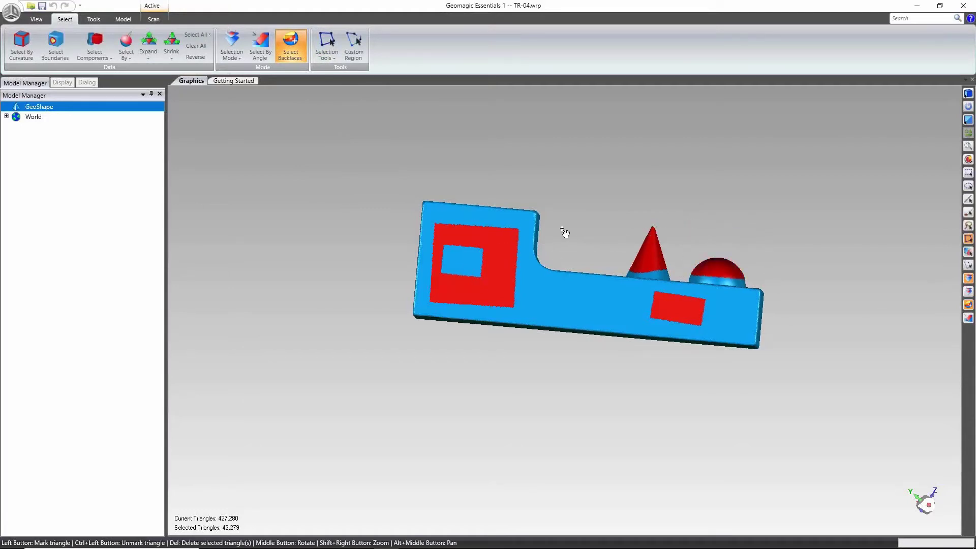
middle_click_drag(551, 187, 580, 353)
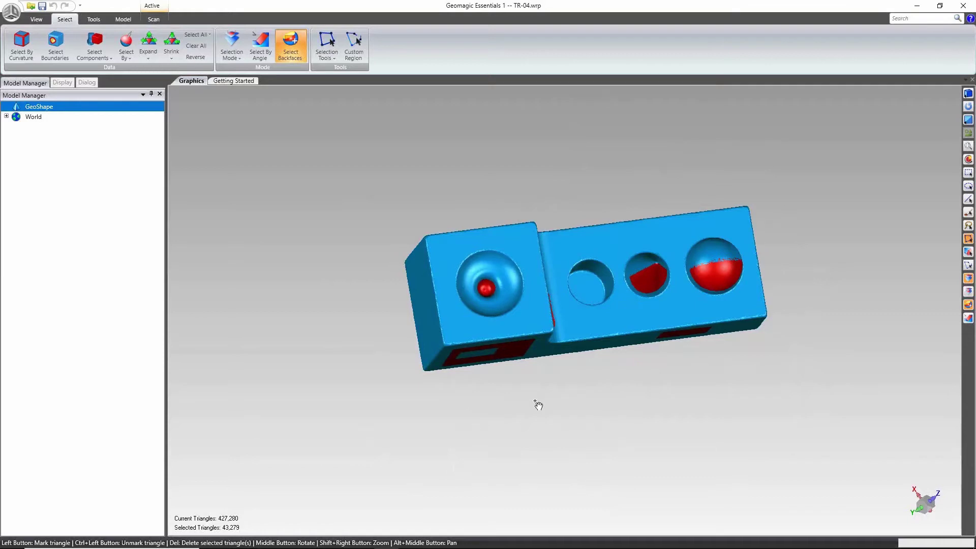
middle_click_drag(629, 353, 594, 116)
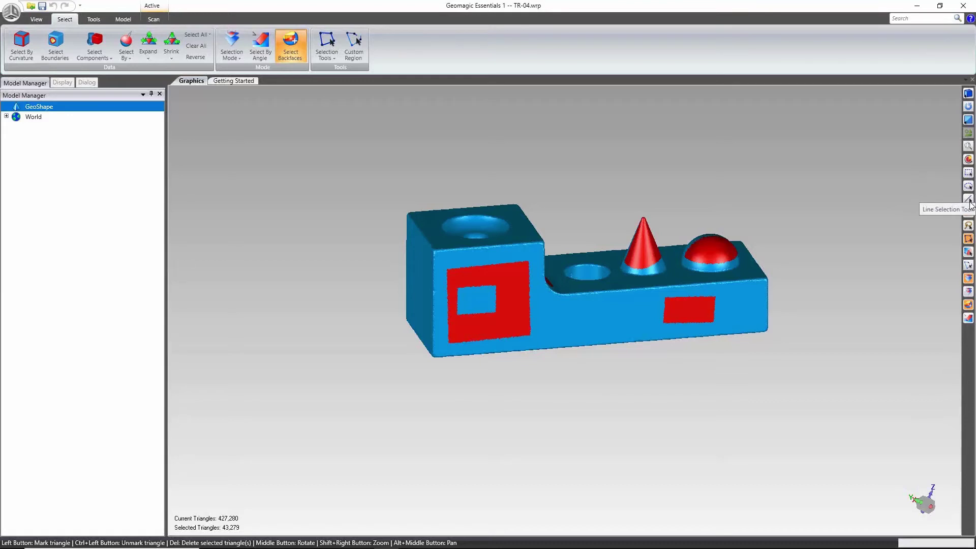
Switch to Select Through and enclose the cone and dome in a four-point Polyline region to select them on all sides
left_click(968, 239)
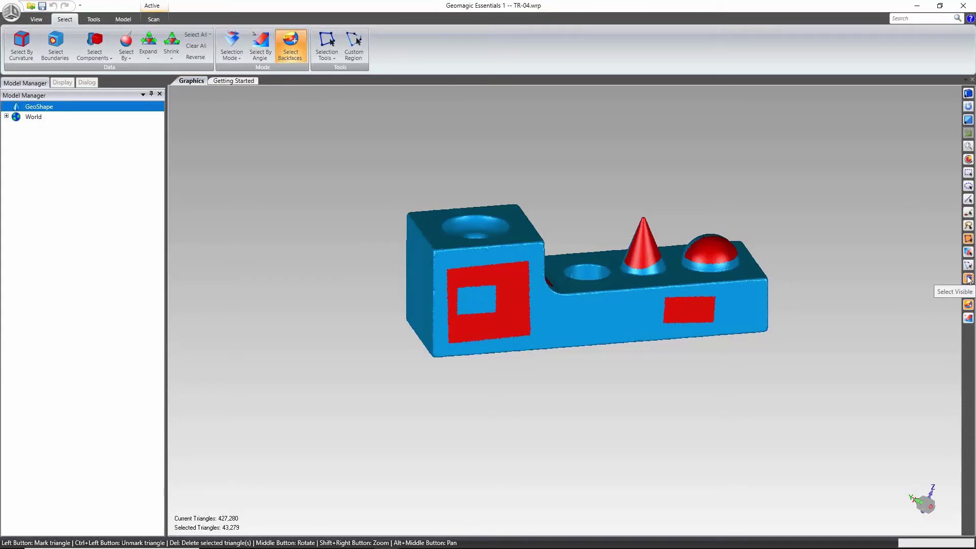
left_click(970, 294)
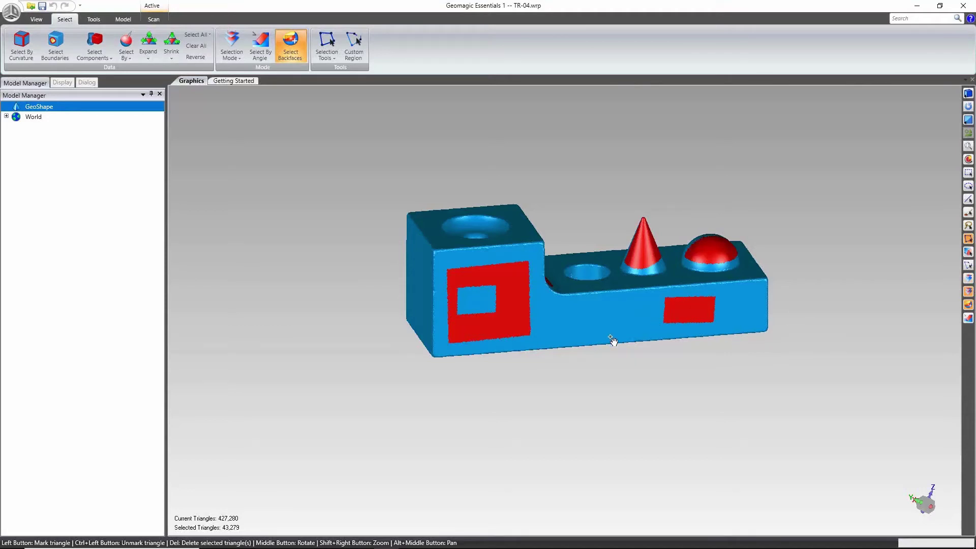
middle_click_drag(612, 338, 563, 253)
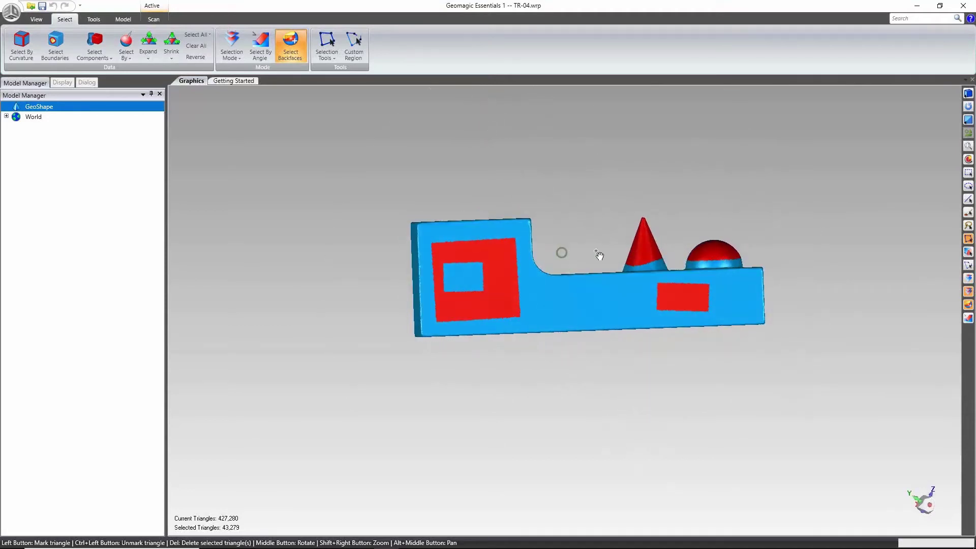
left_click(614, 265)
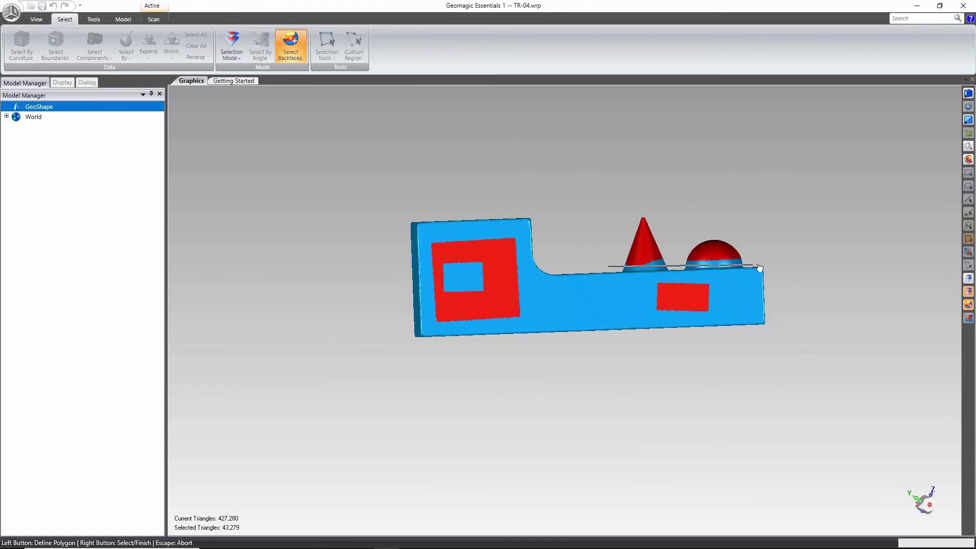
left_click(775, 260)
left_click(783, 186)
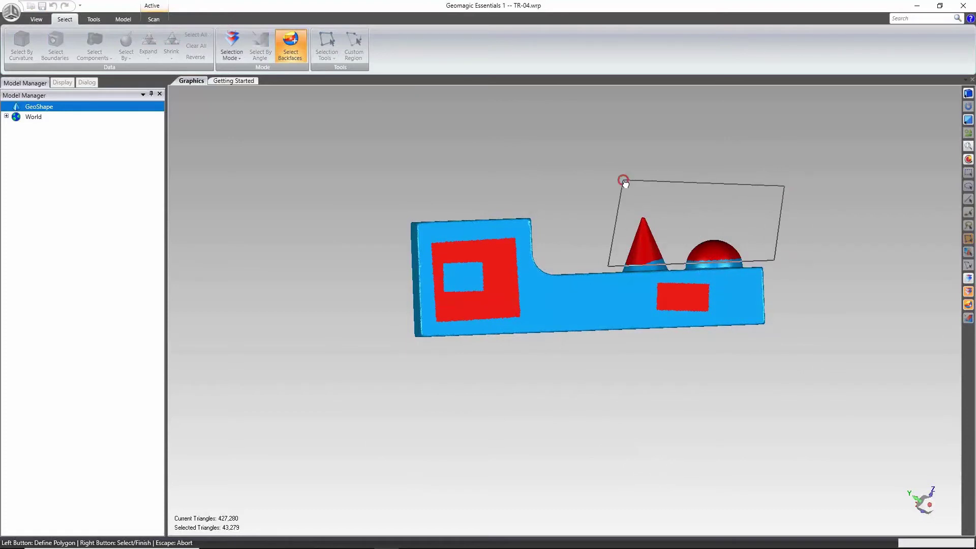
right_click(626, 183)
middle_click_drag(609, 189, 564, 288)
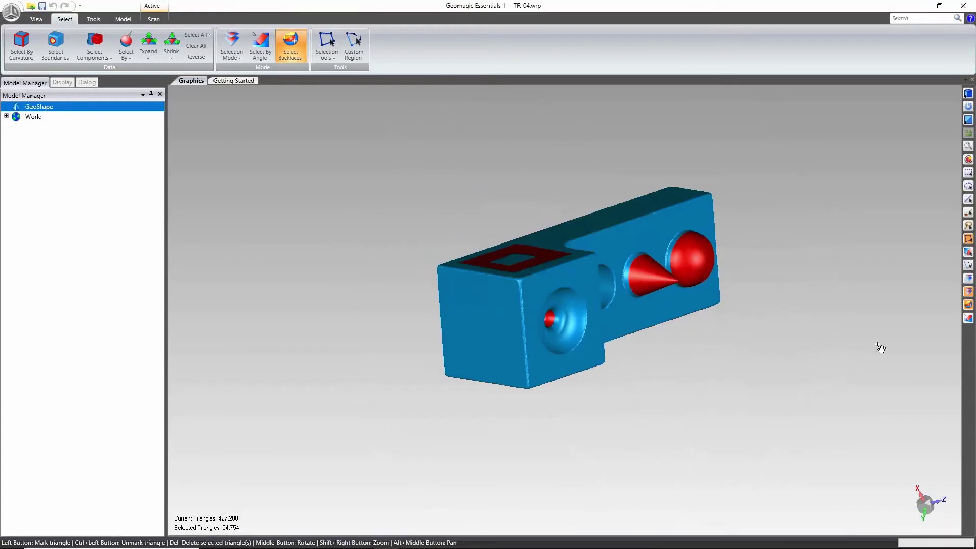
middle_click_drag(881, 348, 533, 416)
middle_click_drag(584, 449, 629, 346)
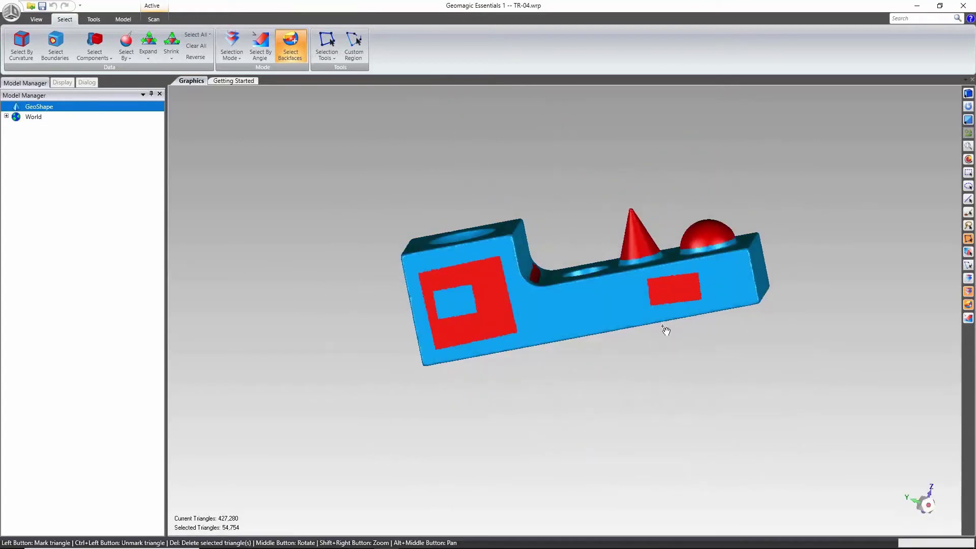
Clear all selected areas on the model
right_click(571, 192)
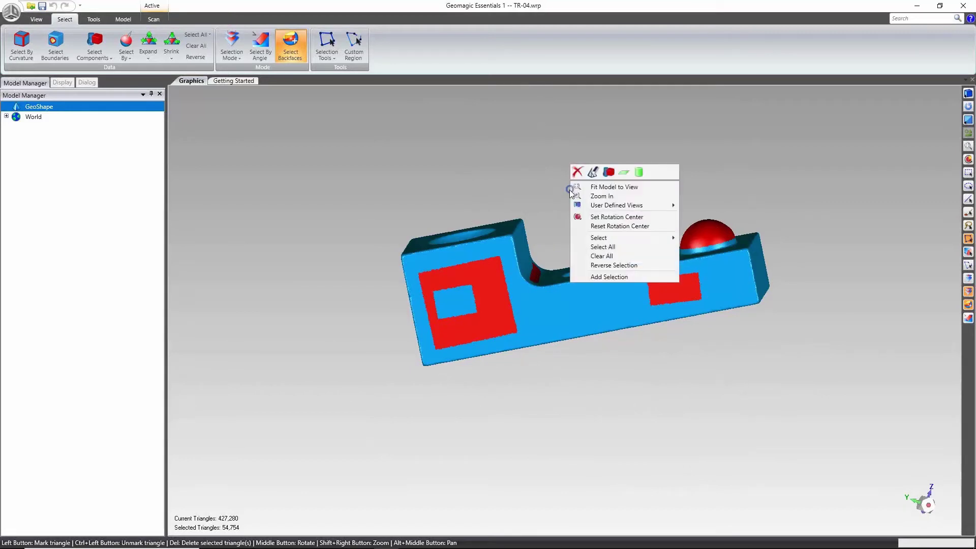
left_click(599, 257)
Select a triangular region on the tall block's side face with the Polyline tool, and clear that selection
left_click(461, 277)
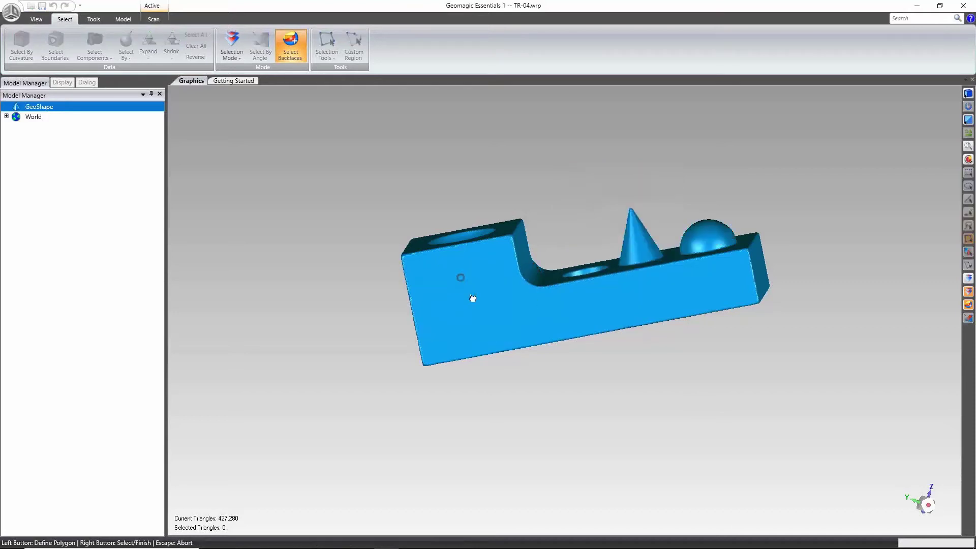
left_click(493, 323)
double_click(441, 304)
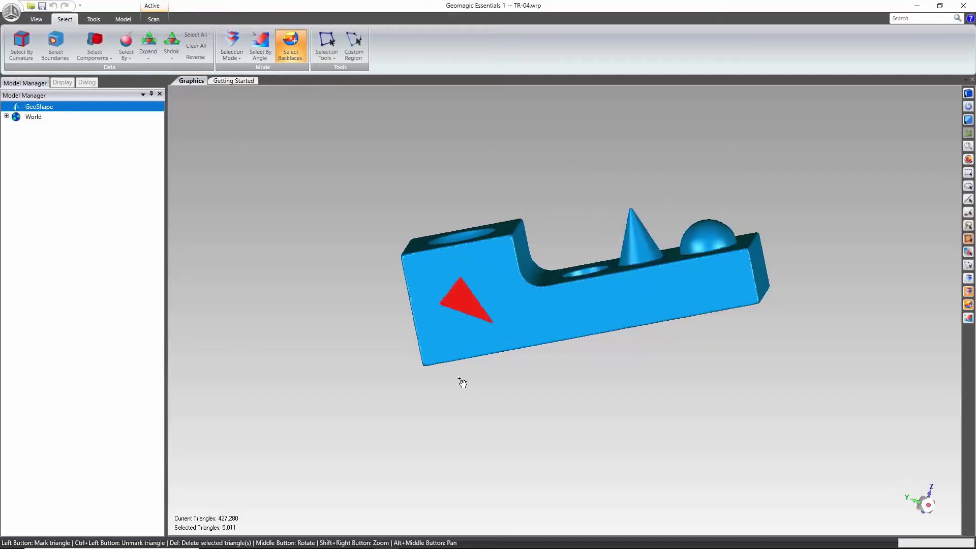
key("ctrl+c")
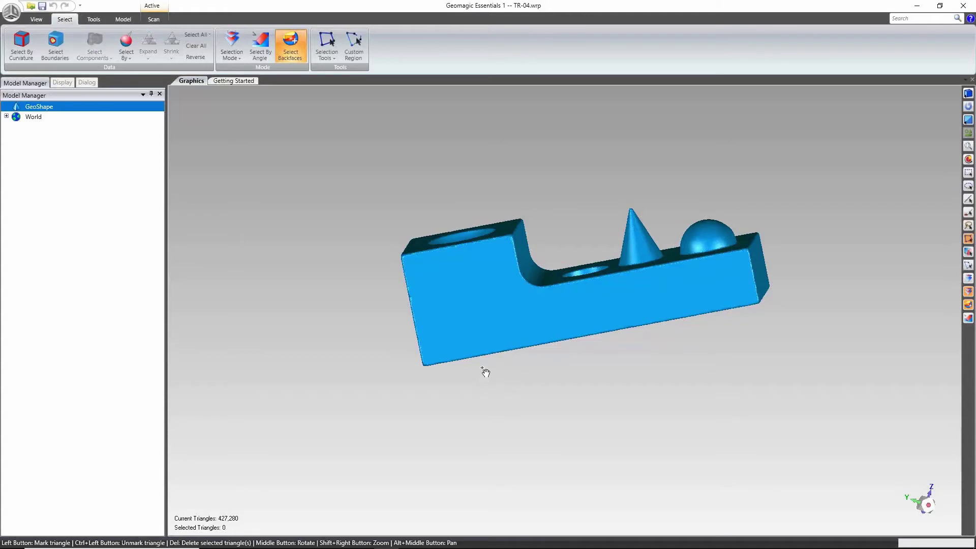
Select a four-sided Polyline region on the tall block's side face and delete its triangles
middle_click_drag(518, 189, 573, 171)
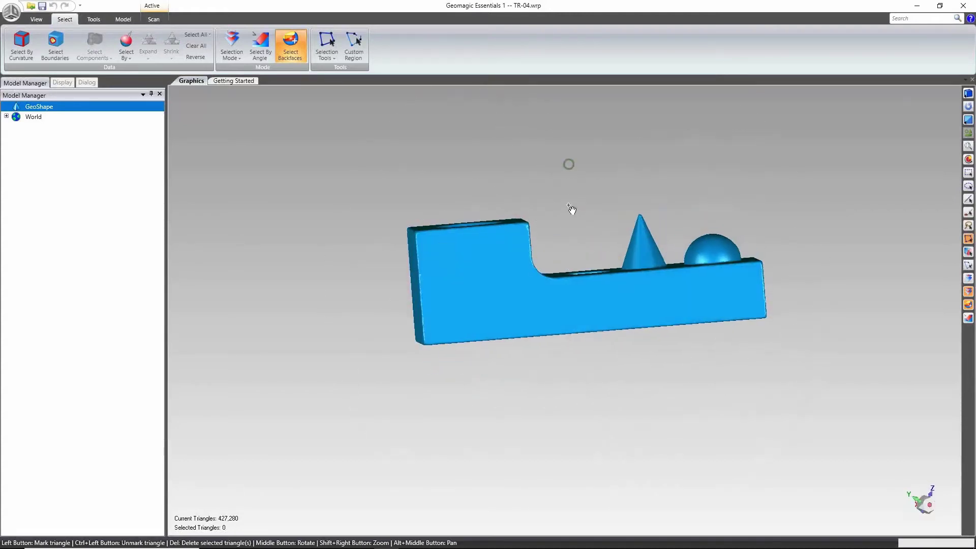
left_click(448, 267)
left_click(459, 303)
left_click(505, 262)
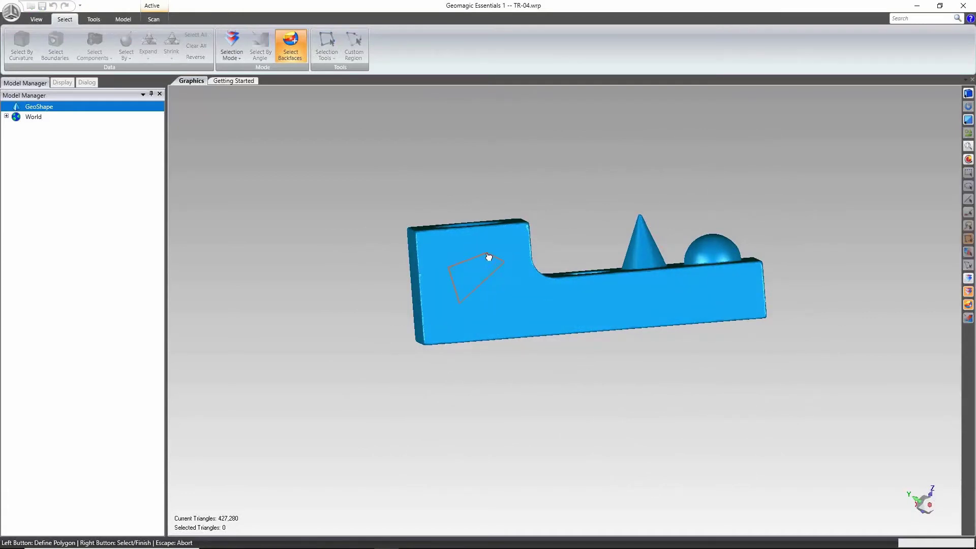
right_click(487, 254)
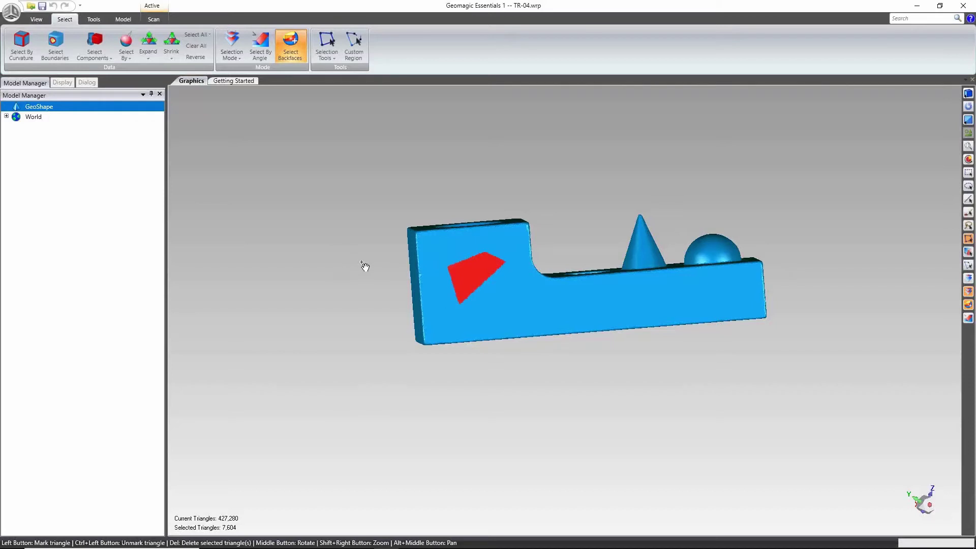
key("Delete")
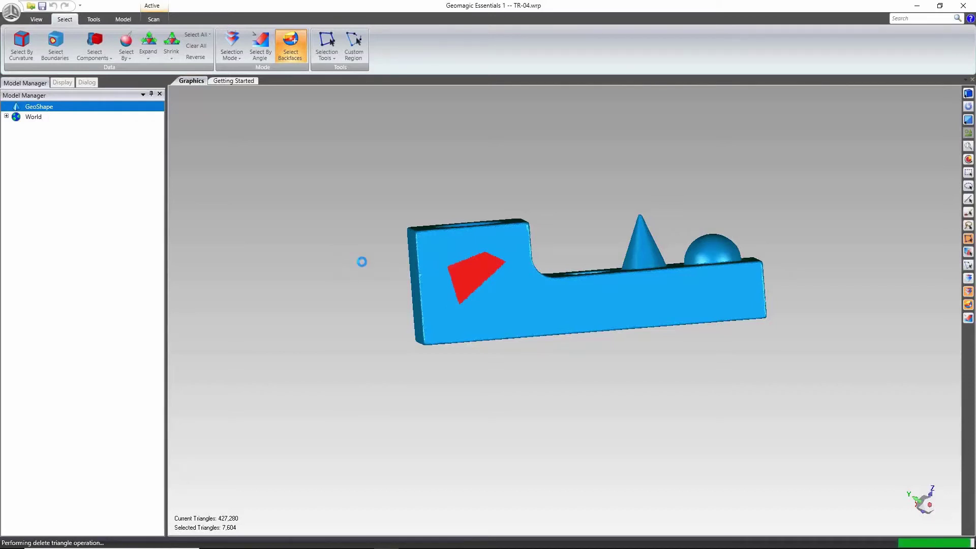
Select a rectangular region over the cut-out in the tall block's side face, including backfaces, and clear that selection
middle_click_drag(610, 305, 564, 254)
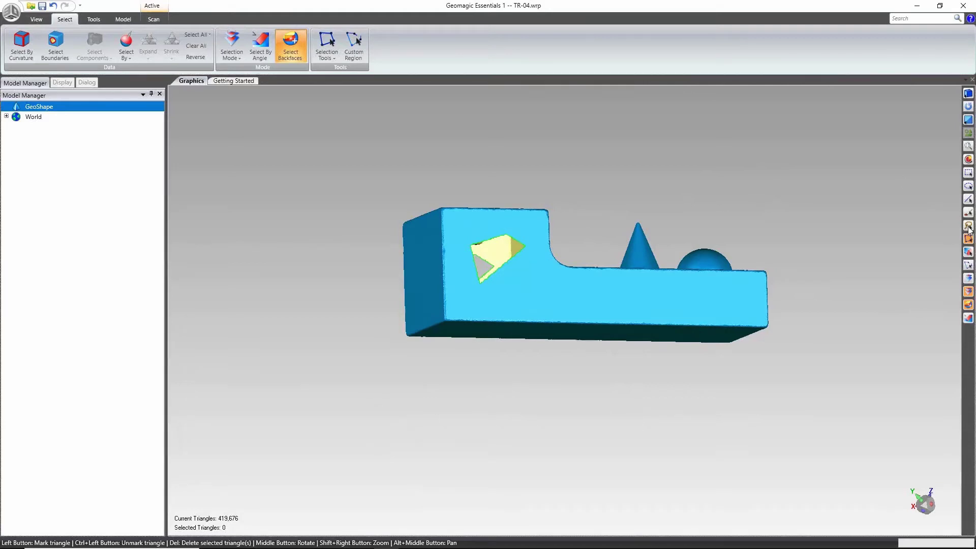
left_click(969, 175)
left_click_drag(490, 229, 537, 276)
middle_click_drag(568, 258, 510, 211)
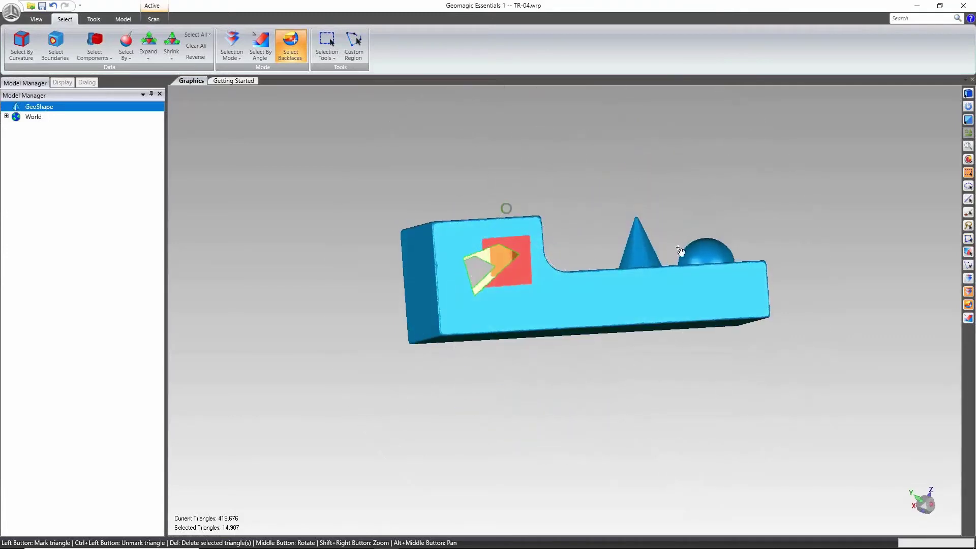
right_click(789, 311)
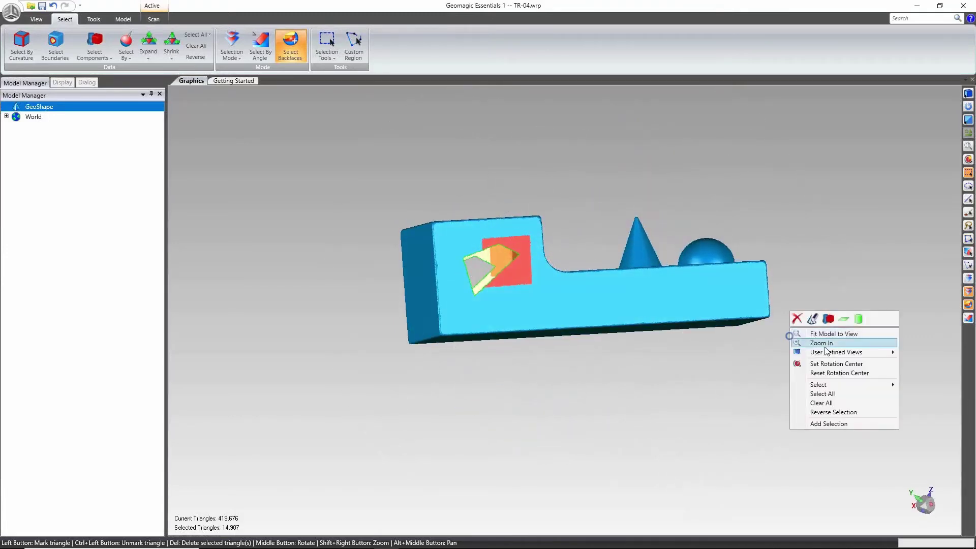
left_click(827, 403)
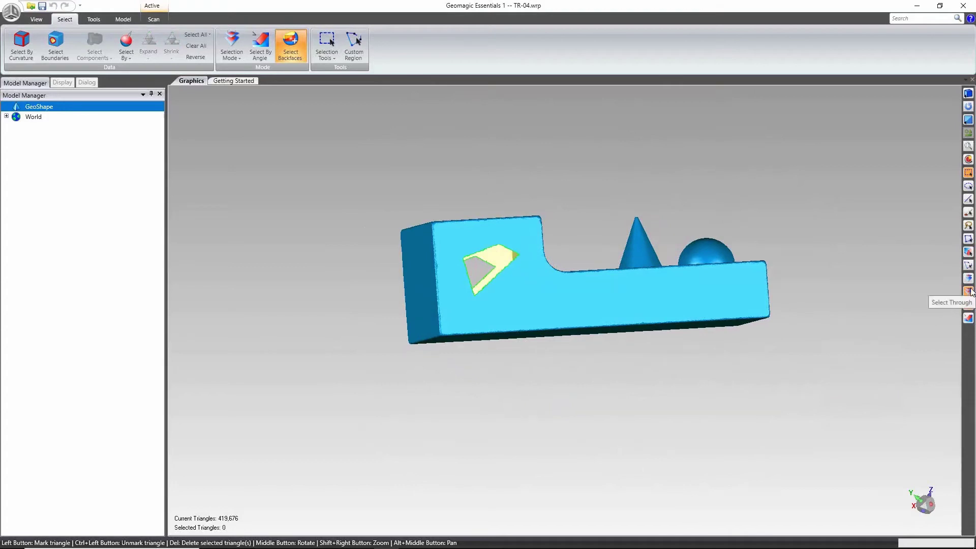
Turn off Select Backfaces, select a rectangular region over the side-face cut-out, and inspect the unselected interior walls
left_click(969, 303)
scroll(489, 273, "up", 3)
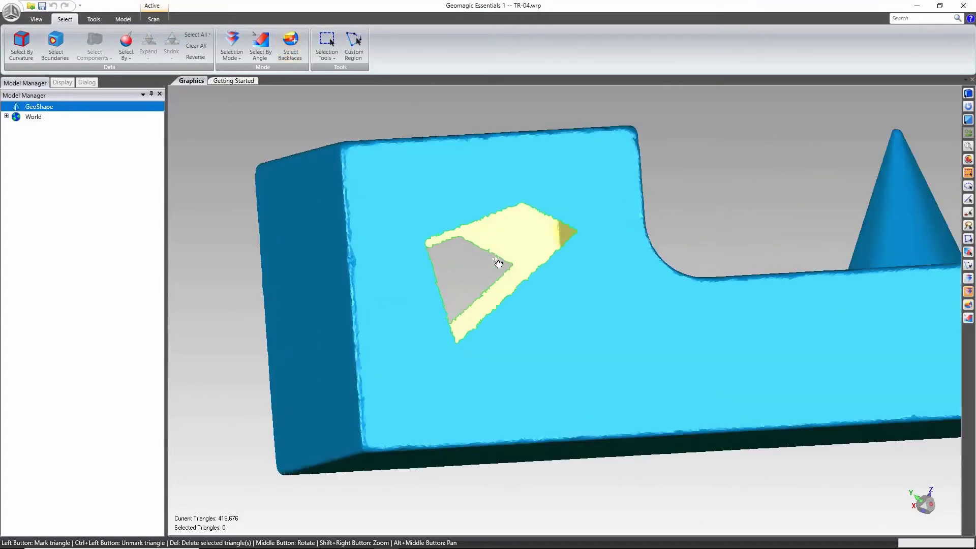
left_click_drag(491, 178, 617, 303)
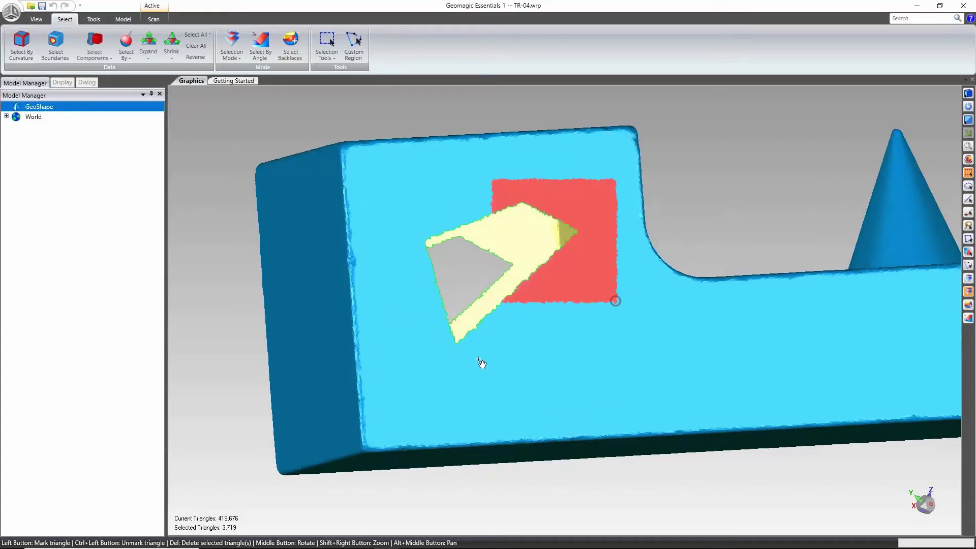
middle_click_drag(405, 214, 506, 110)
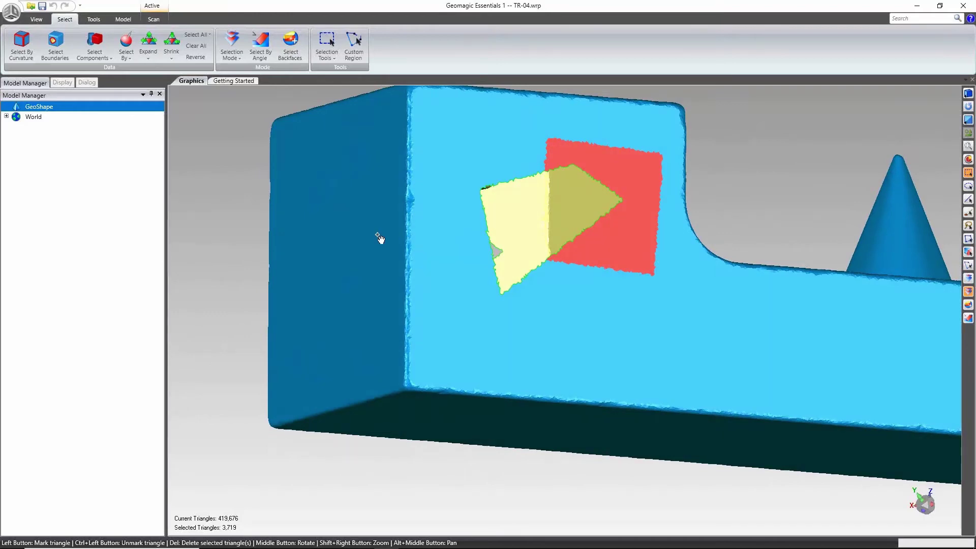
middle_click_drag(384, 231, 597, 268)
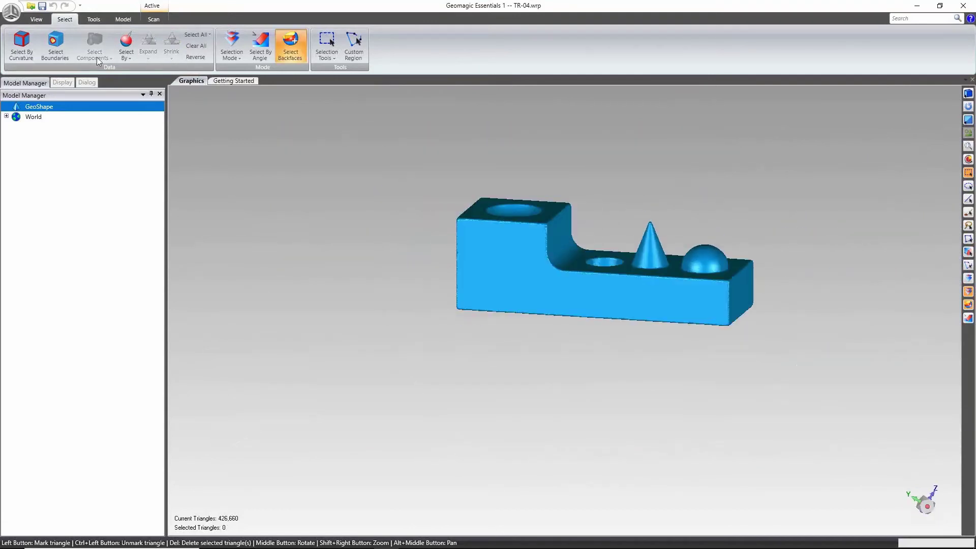
Start Select by Curvature on the whole part and add a small region on the dome to the selection
left_click(17, 55)
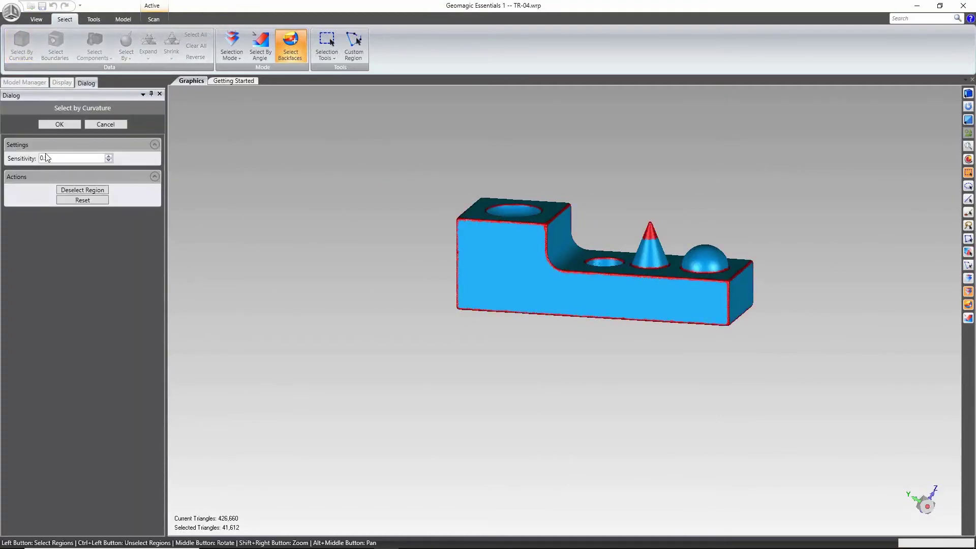
left_click(704, 260)
middle_click_drag(584, 163, 630, 193)
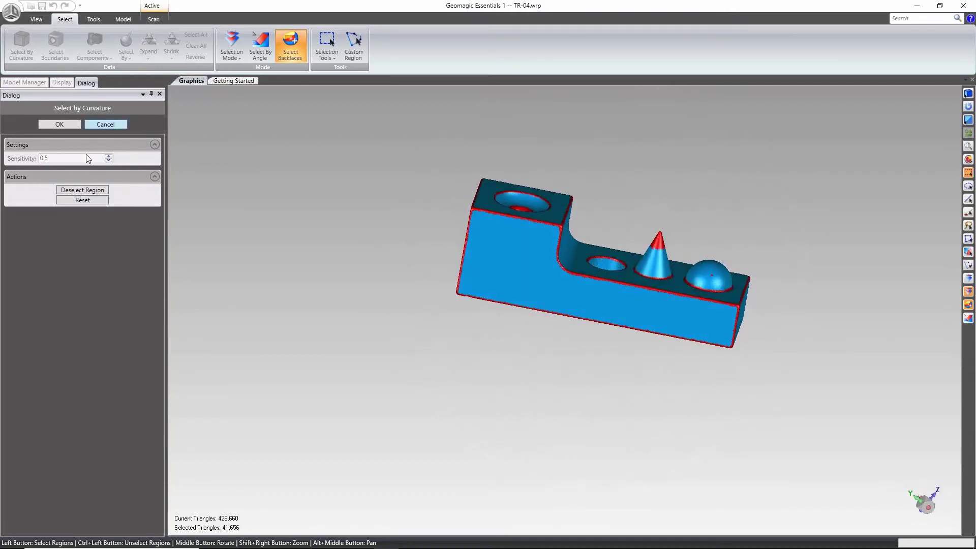
Reset the curvature selection, reselect the part's curved regions with a sensitivity of 0.1, and accept it
left_click(74, 202)
double_click(79, 160)
type(".1")
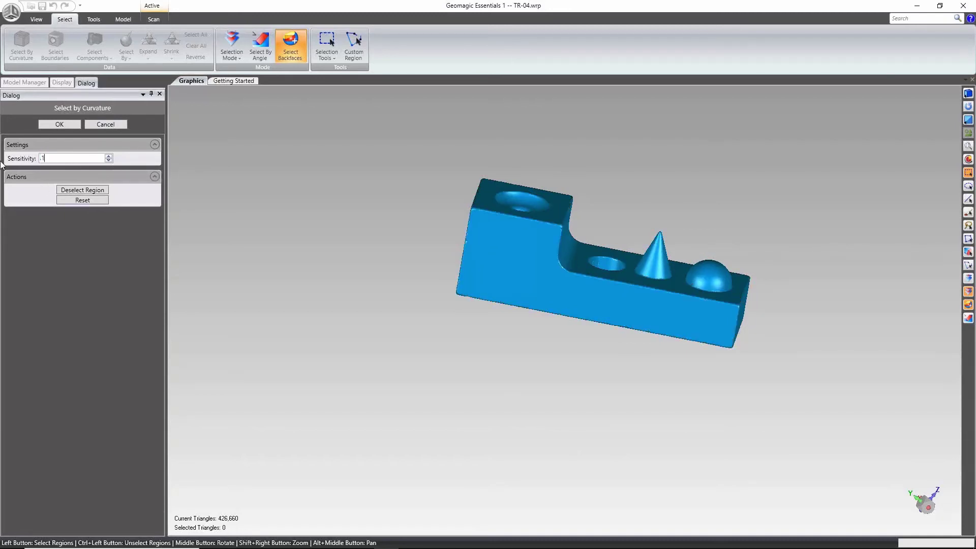
key("Return")
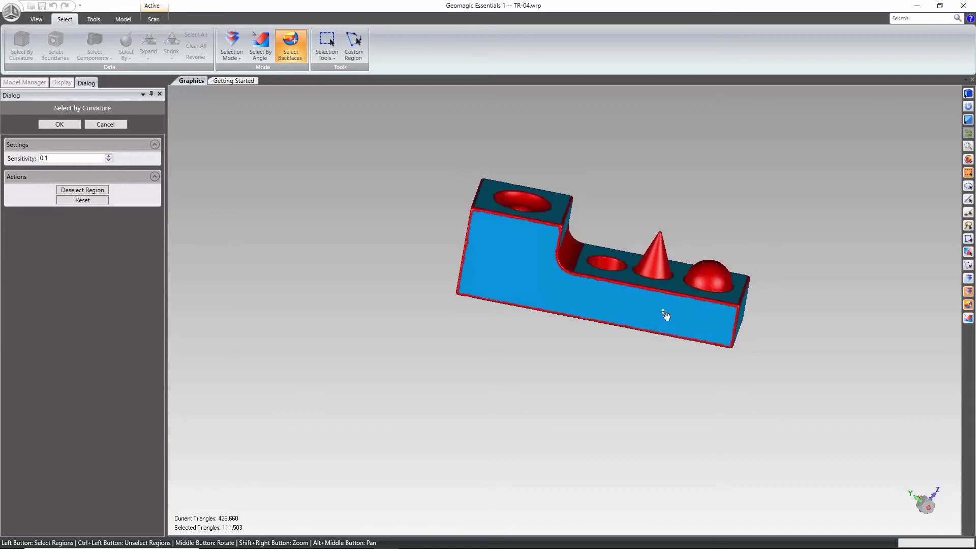
middle_click_drag(634, 183, 617, 199)
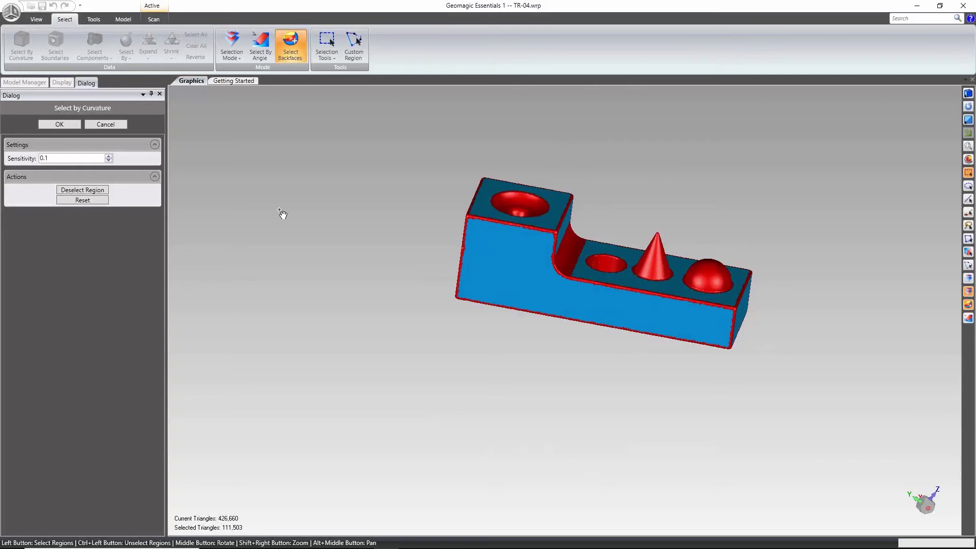
left_click(72, 124)
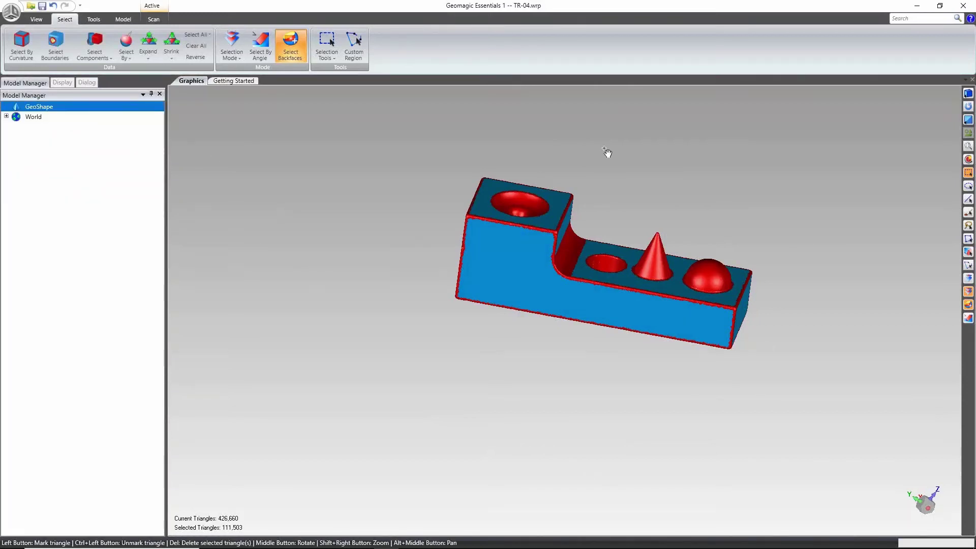
Clear the curvature selection from the entire part
middle_click_drag(617, 196, 702, 131)
right_click(686, 174)
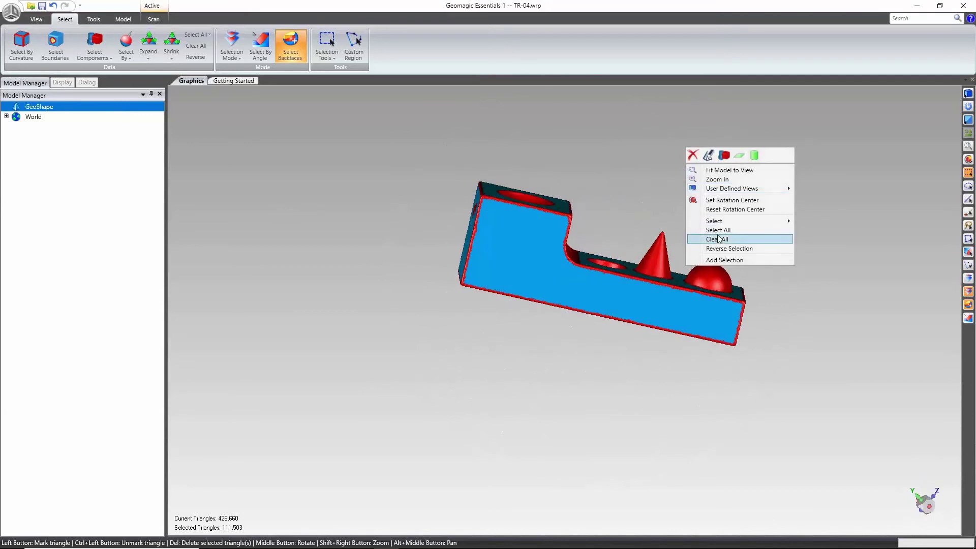
left_click(715, 236)
middle_click_drag(591, 195, 483, 219)
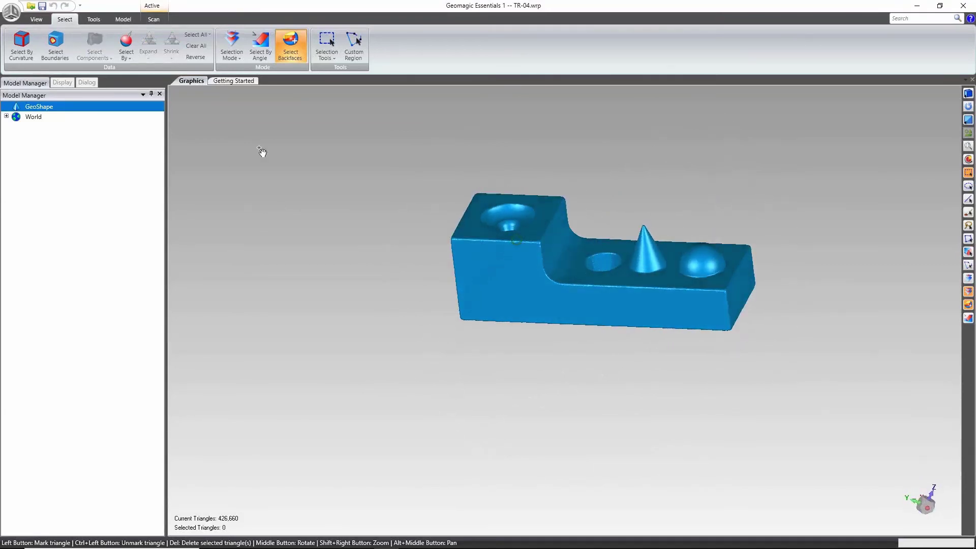
Use Object Mover to shift the part along the green axis and rotate it slightly about the blue axis
left_click(94, 19)
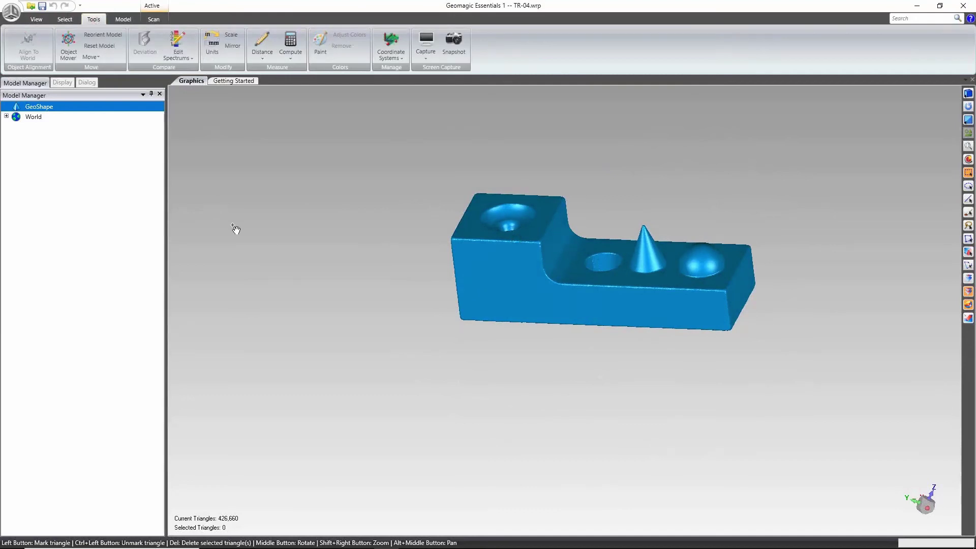
left_click(68, 45)
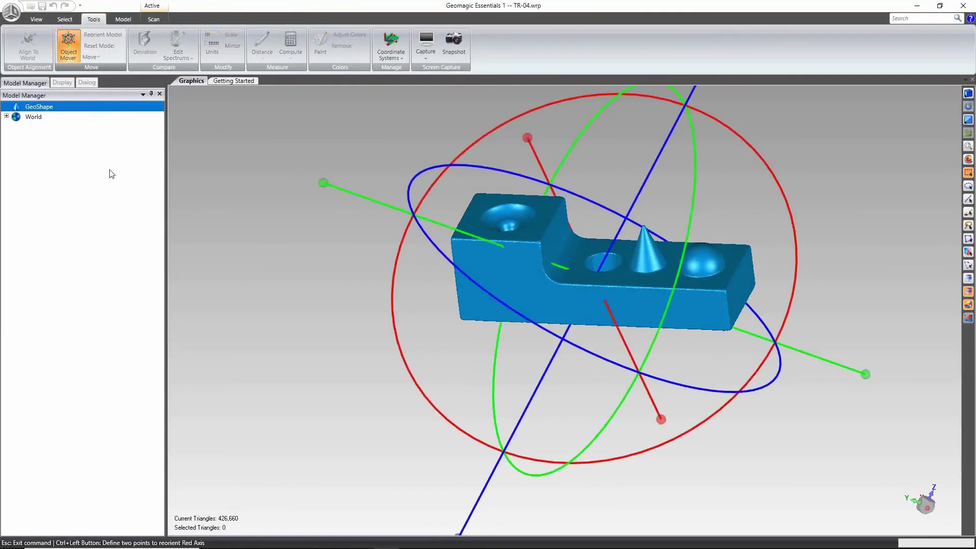
left_click_drag(336, 192, 227, 167)
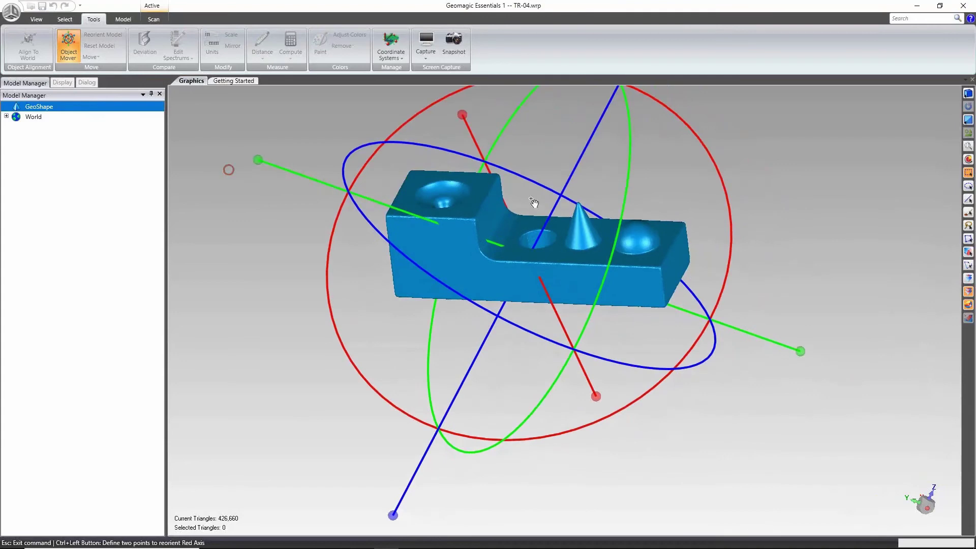
left_click_drag(520, 172, 527, 233)
left_click(6, 116)
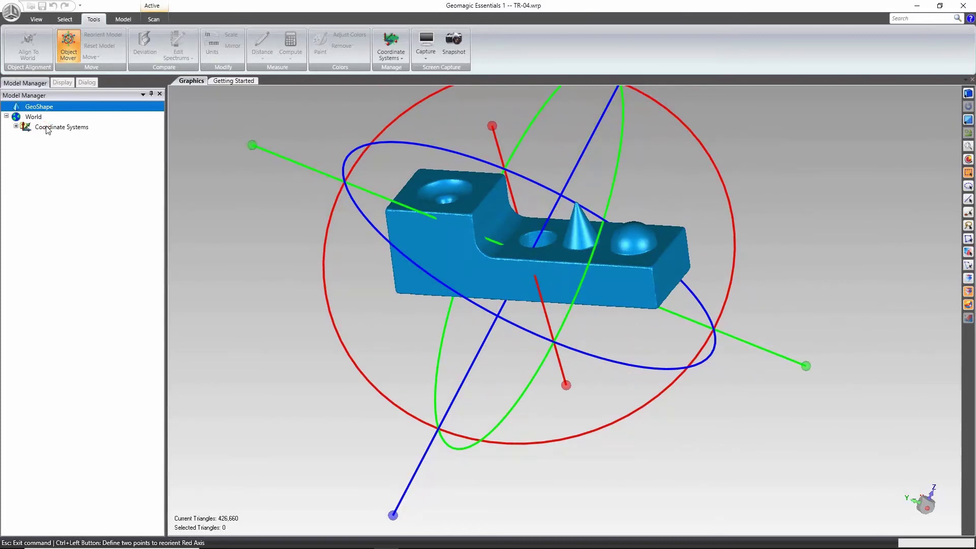
left_click(59, 47)
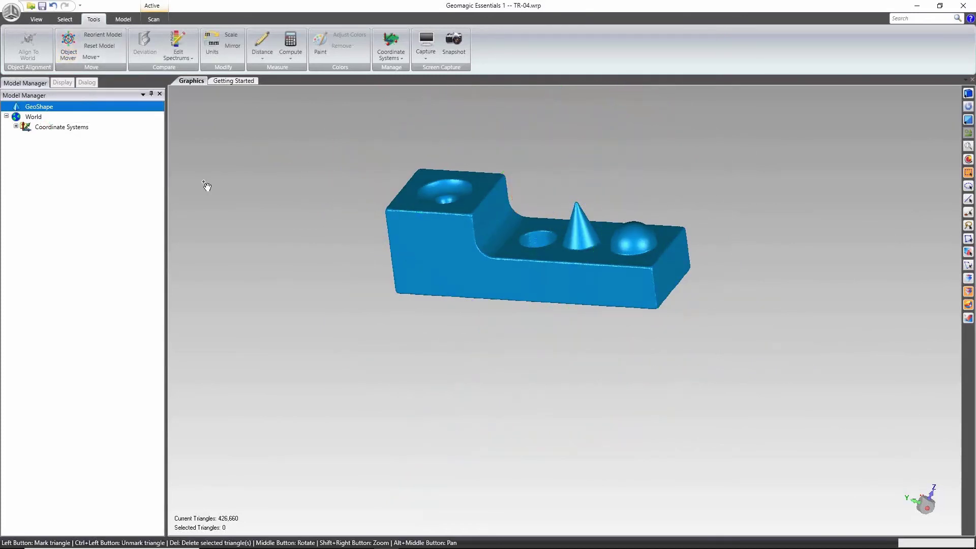
Compute the volume of the part and dismiss the result
left_click(288, 60)
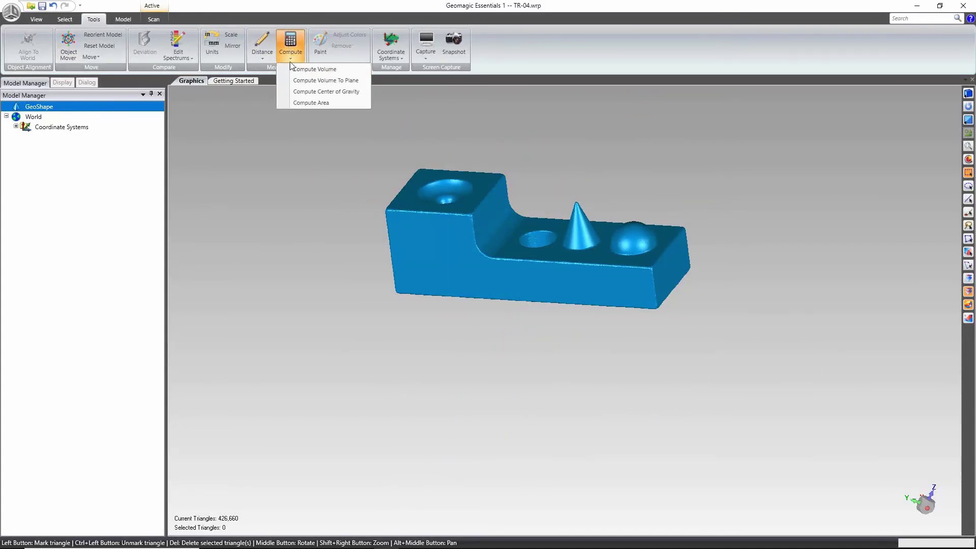
left_click(295, 70)
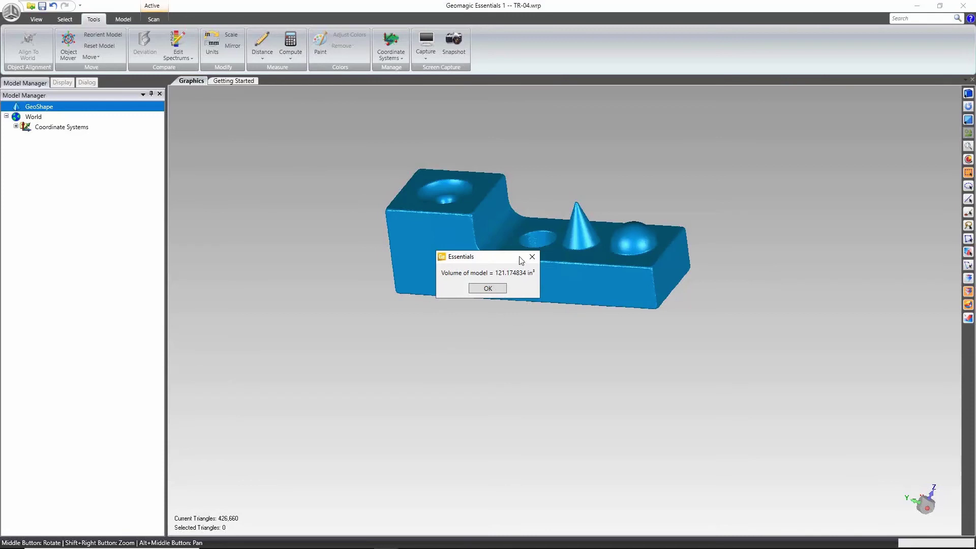
left_click(496, 289)
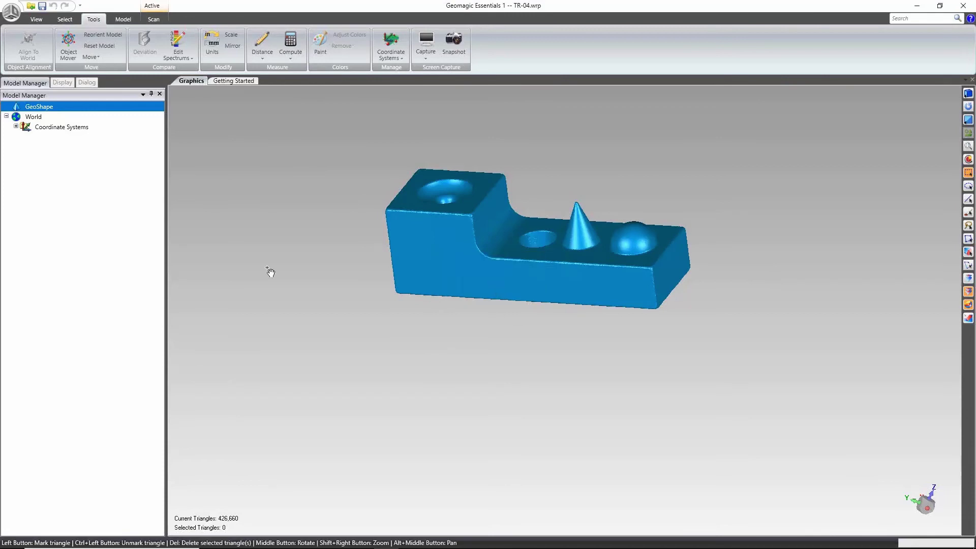
Start a Graphics Area Only screen capture and cancel saving the image
left_click(432, 46)
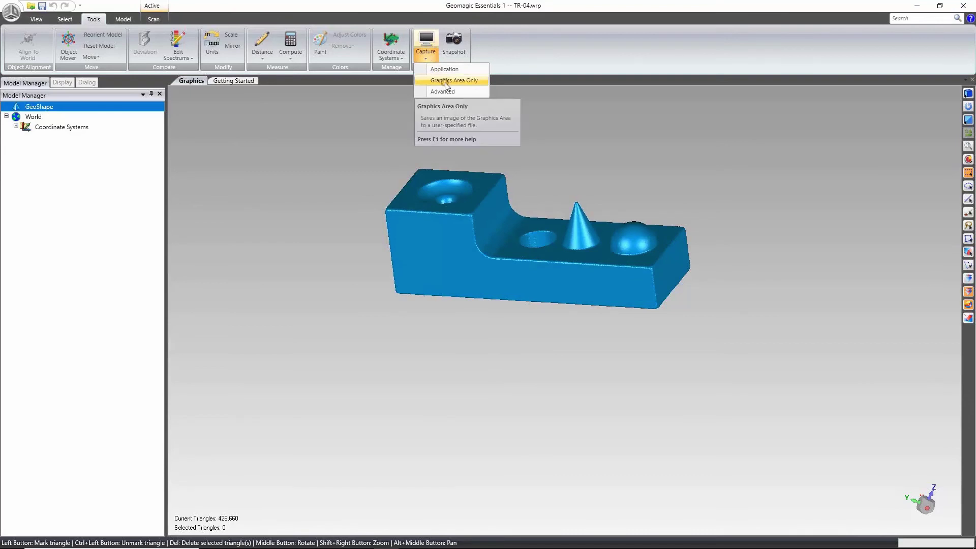
left_click(445, 82)
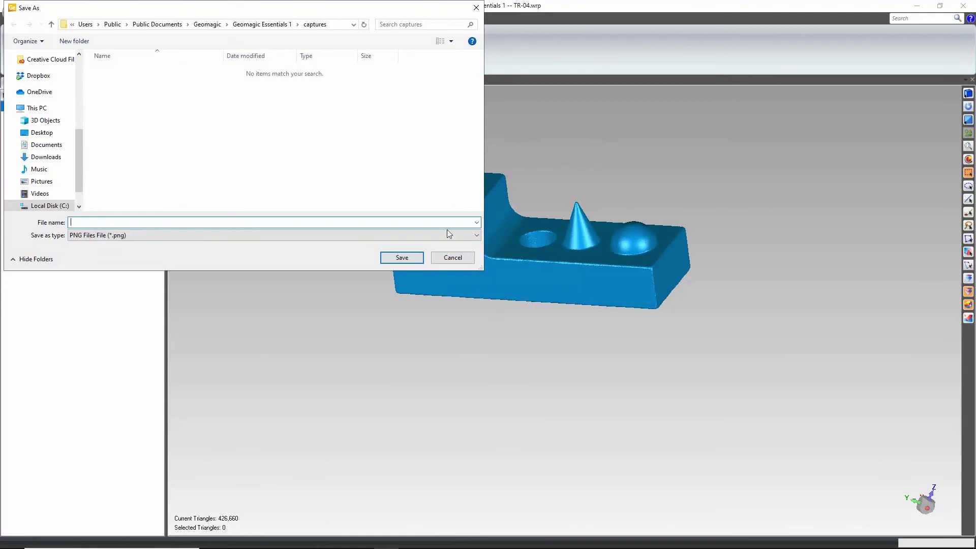
left_click(463, 260)
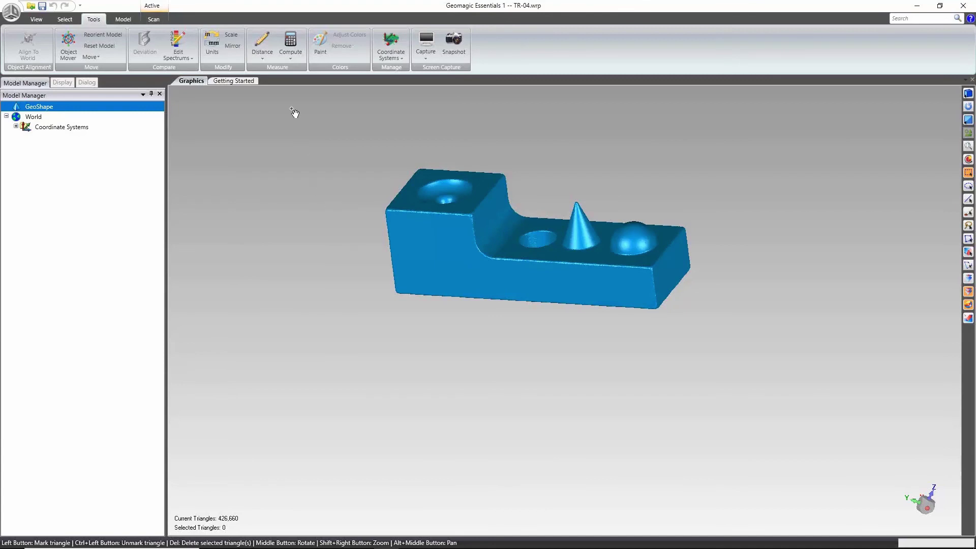
Measure the distance between the two bottom corners of the part's long side face
left_click(257, 53)
left_click(277, 70)
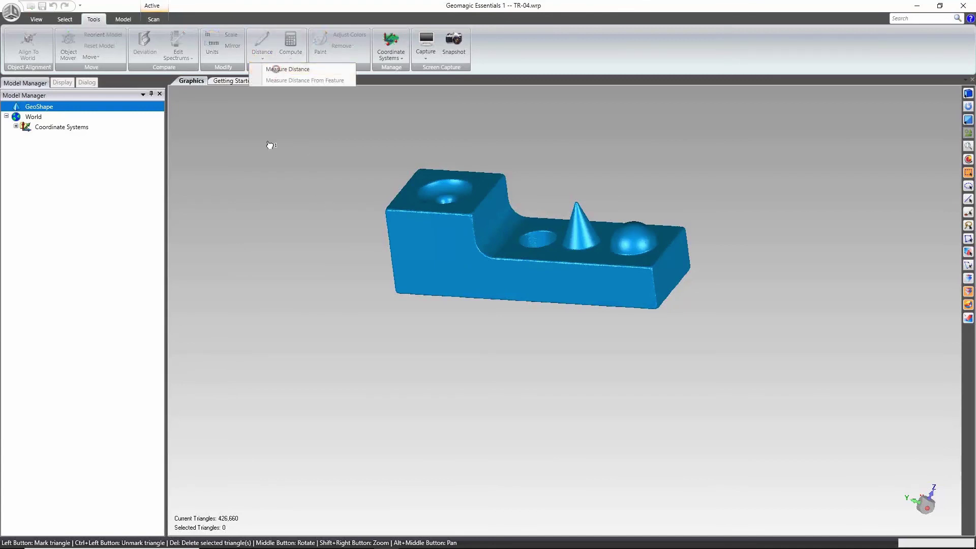
left_click(399, 289)
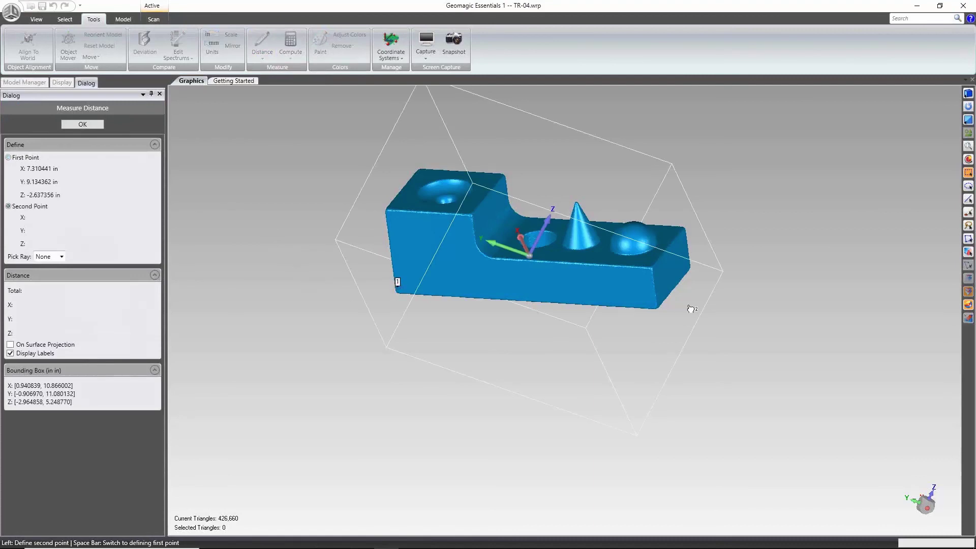
left_click(656, 295)
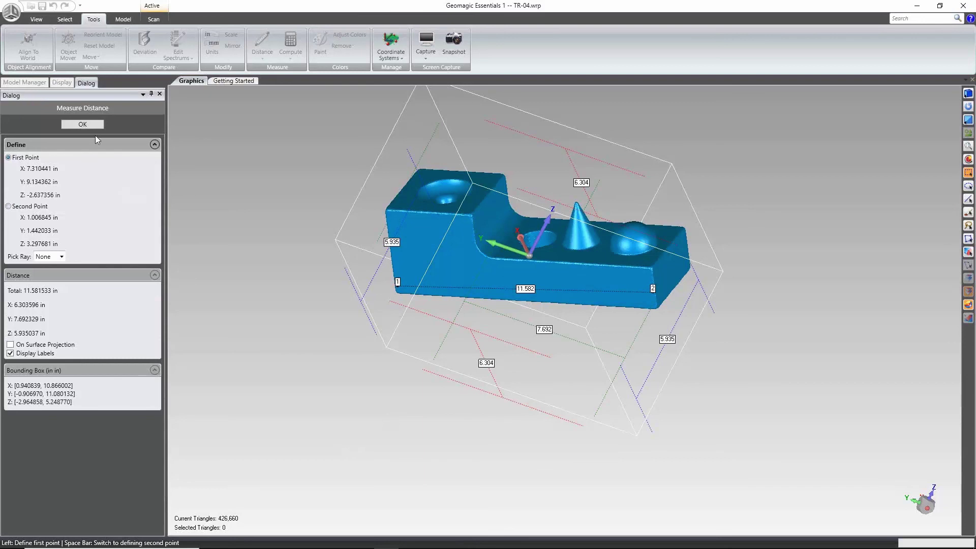
left_click(83, 125)
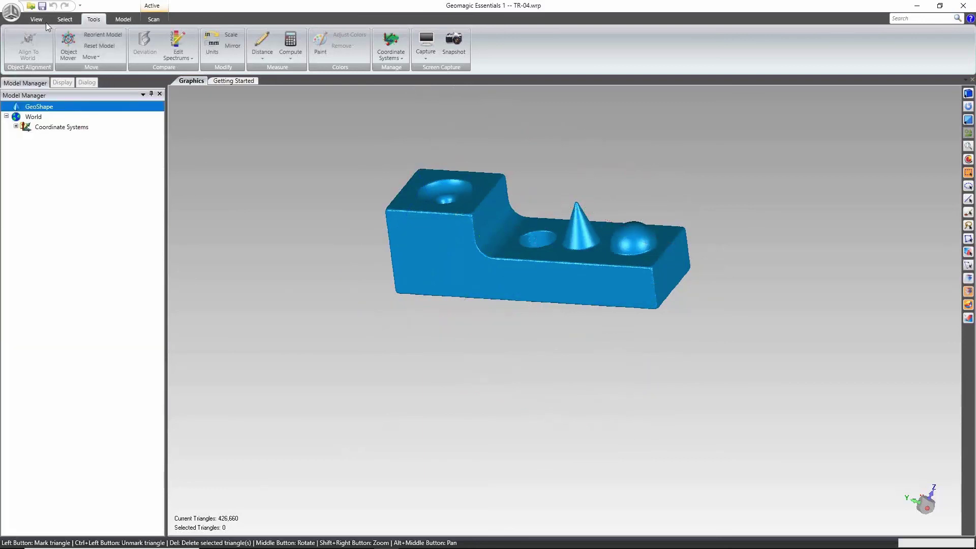
left_click(60, 20)
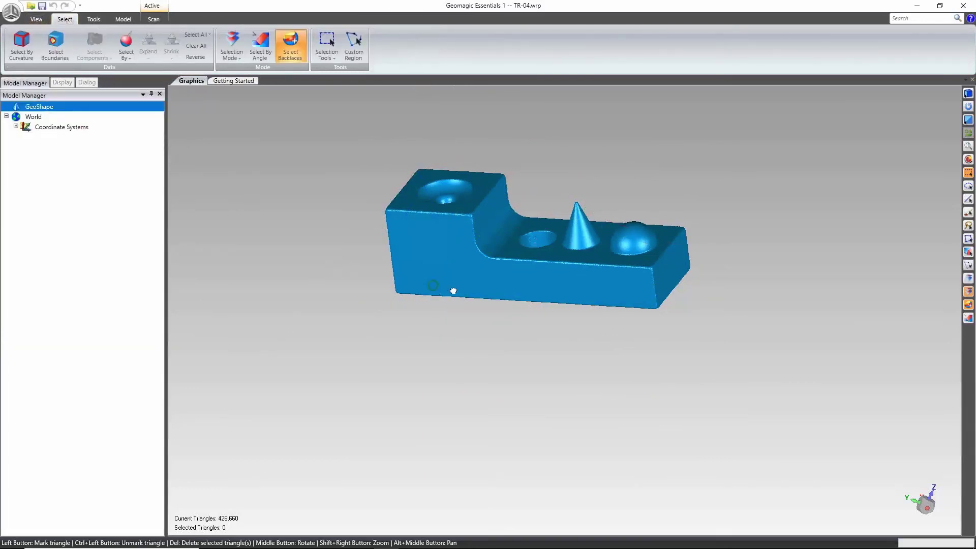
middle_click_drag(447, 290, 370, 213)
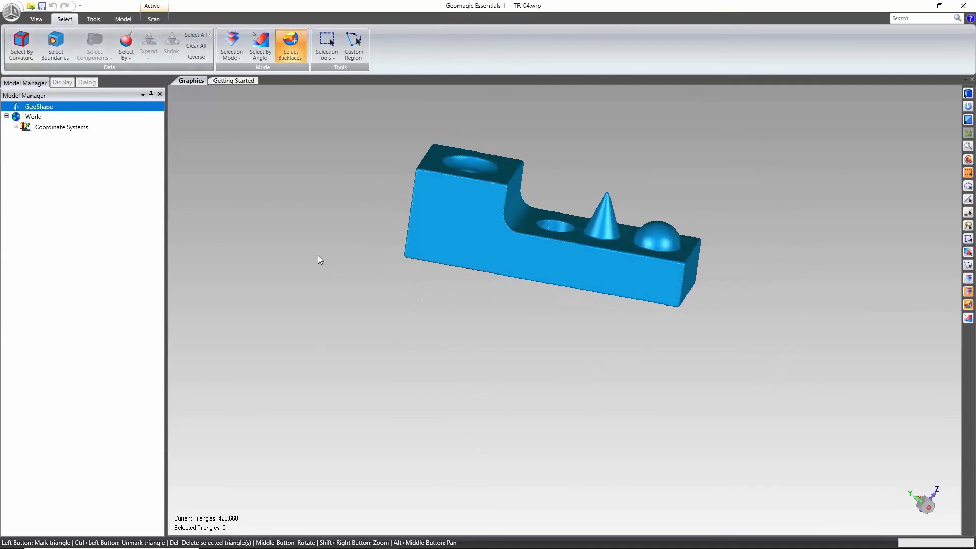
left_click(120, 19)
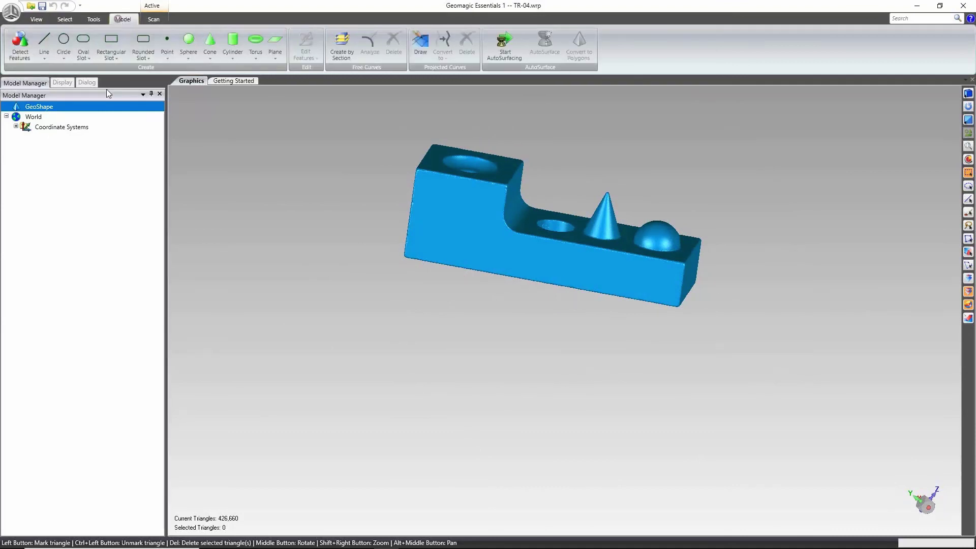
left_click(154, 19)
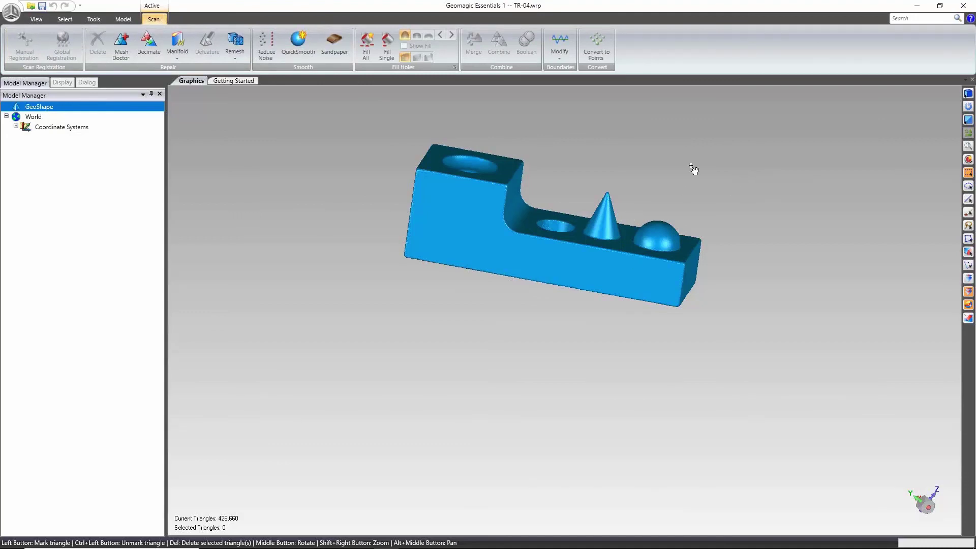
middle_click_drag(635, 156, 582, 156)
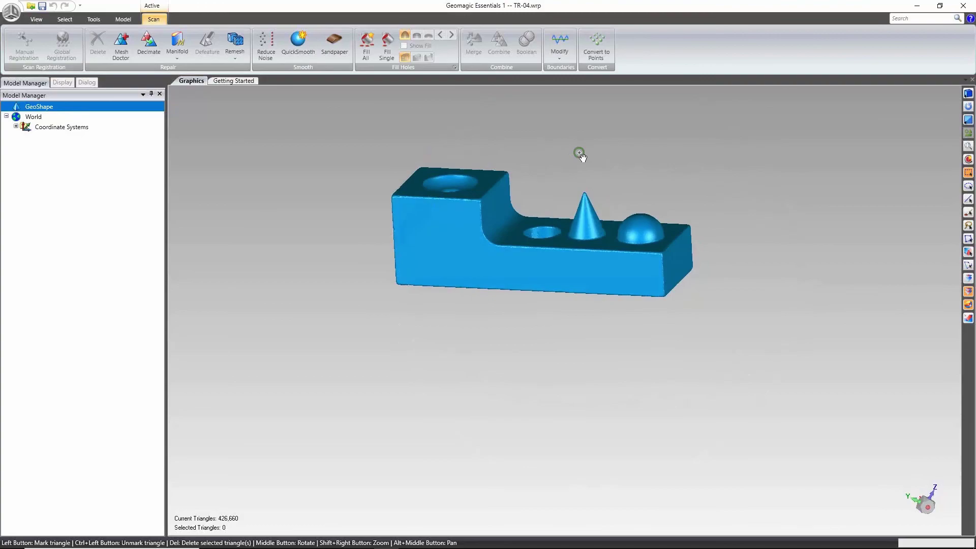